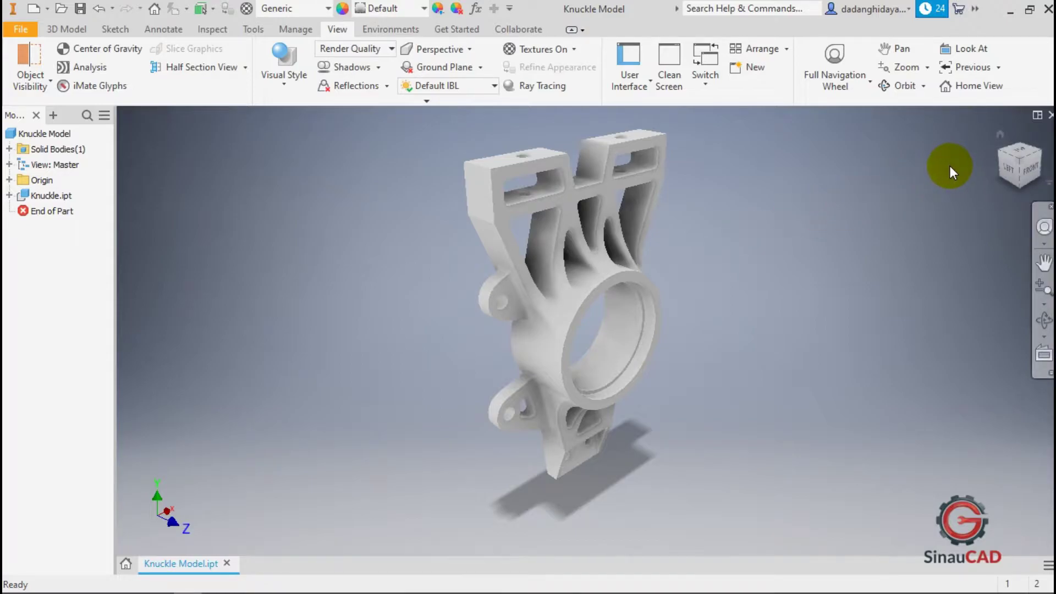
- Examine the whole knuckle model from the back, the side, the front and the home view
left_click(999, 153)
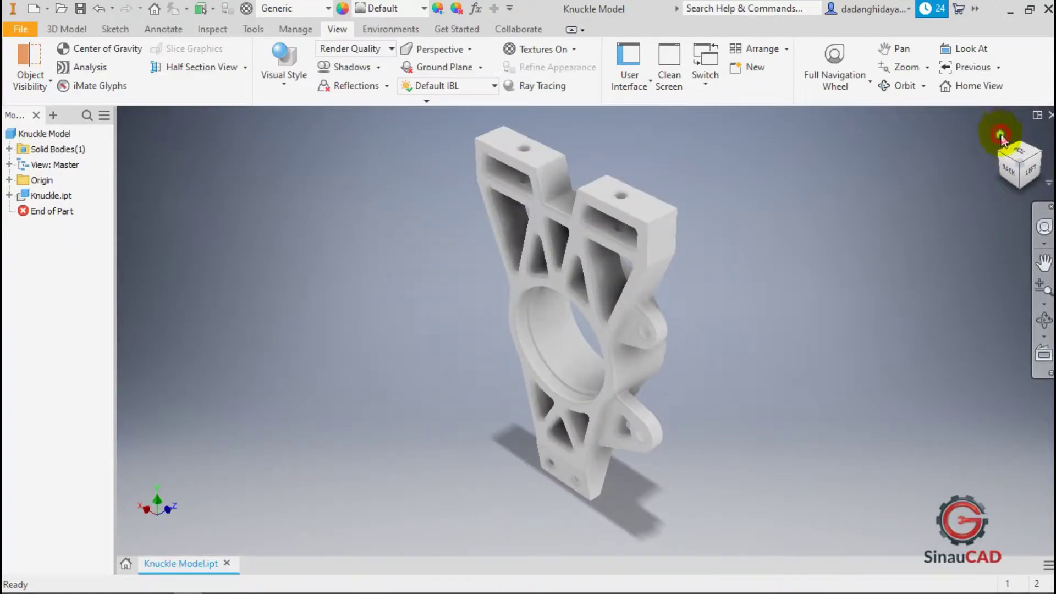
left_click(1001, 134)
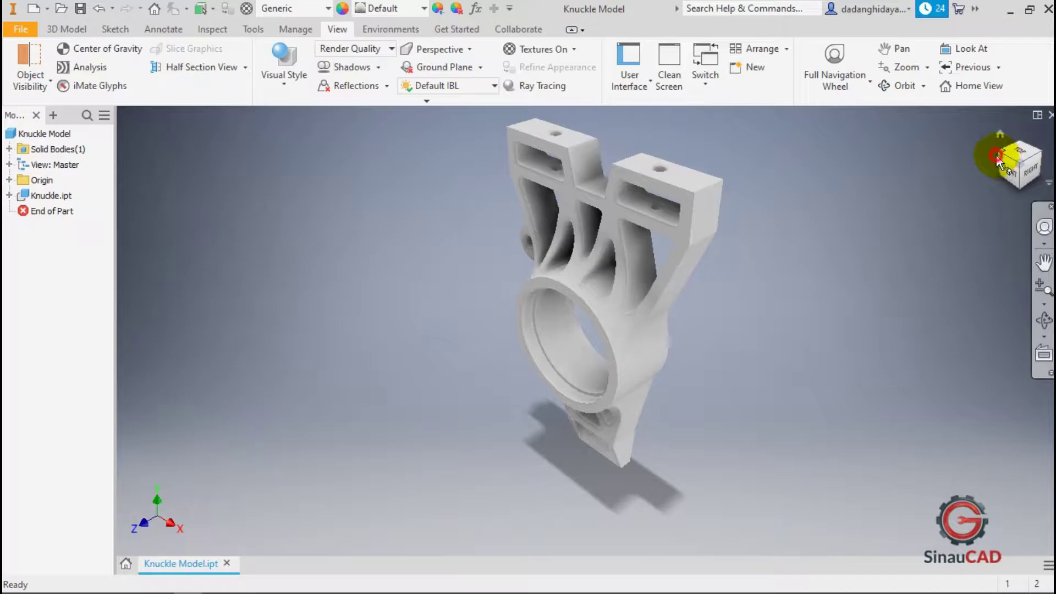
left_click(997, 156)
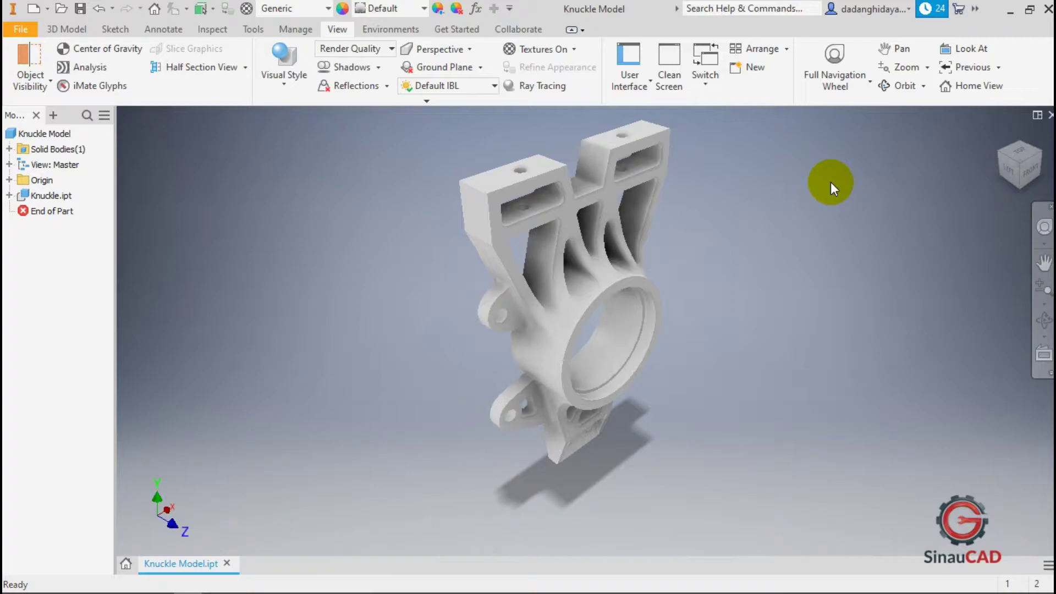
left_click(1025, 170)
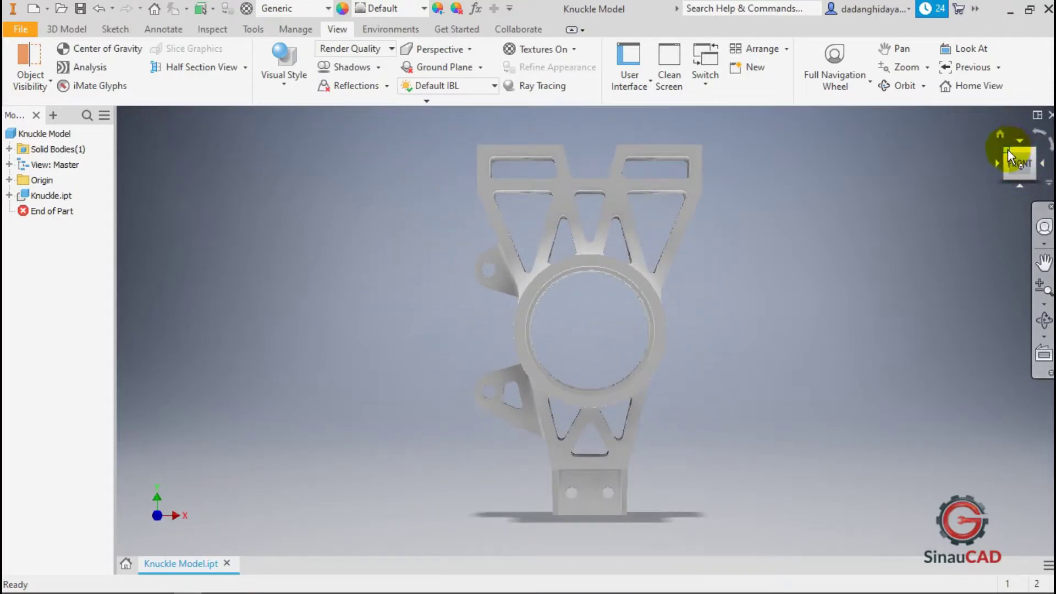
left_click(1008, 150)
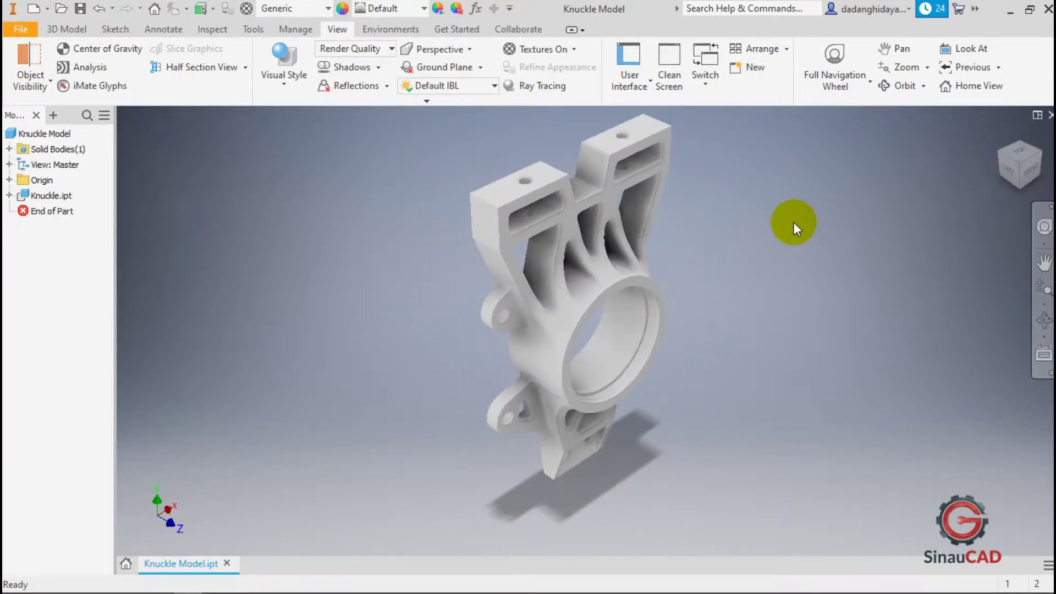
scroll(572, 255, "up", 5)
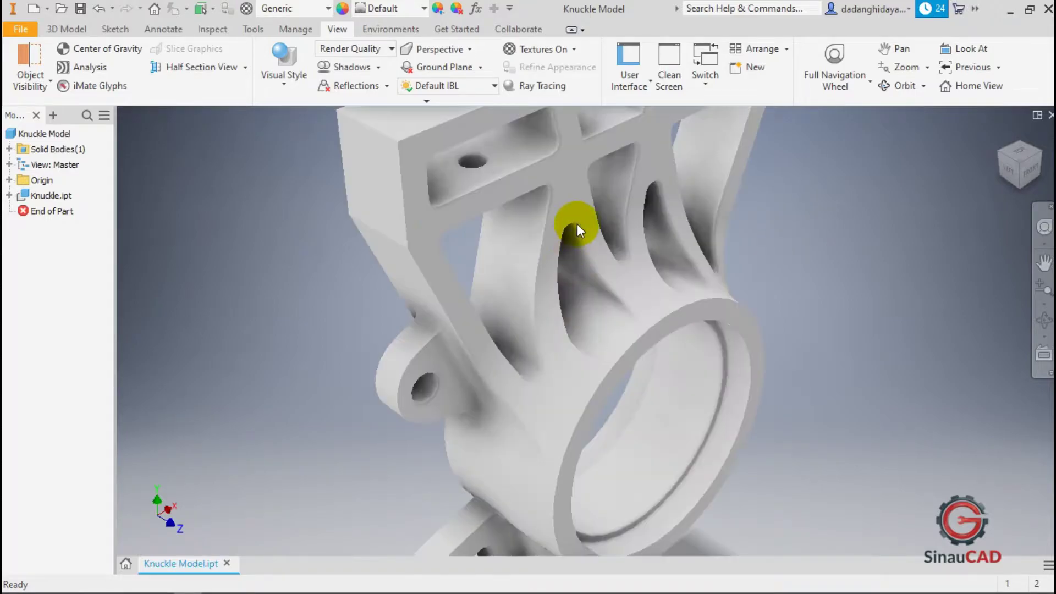
scroll(577, 224, "down", 5)
middle_click_drag(629, 328, 524, 185, "shift")
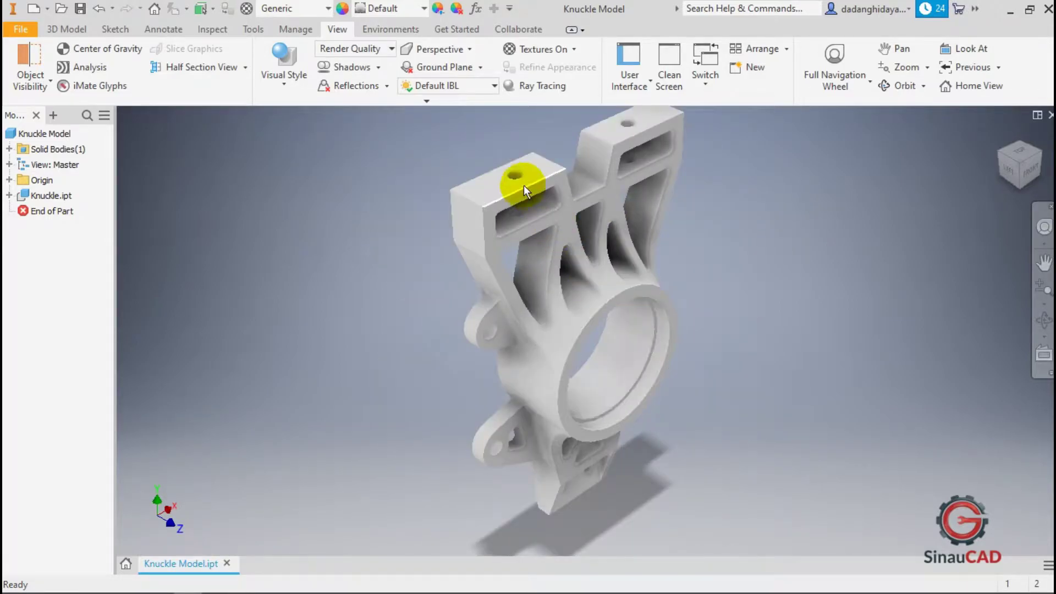
scroll(522, 182, "up", 3)
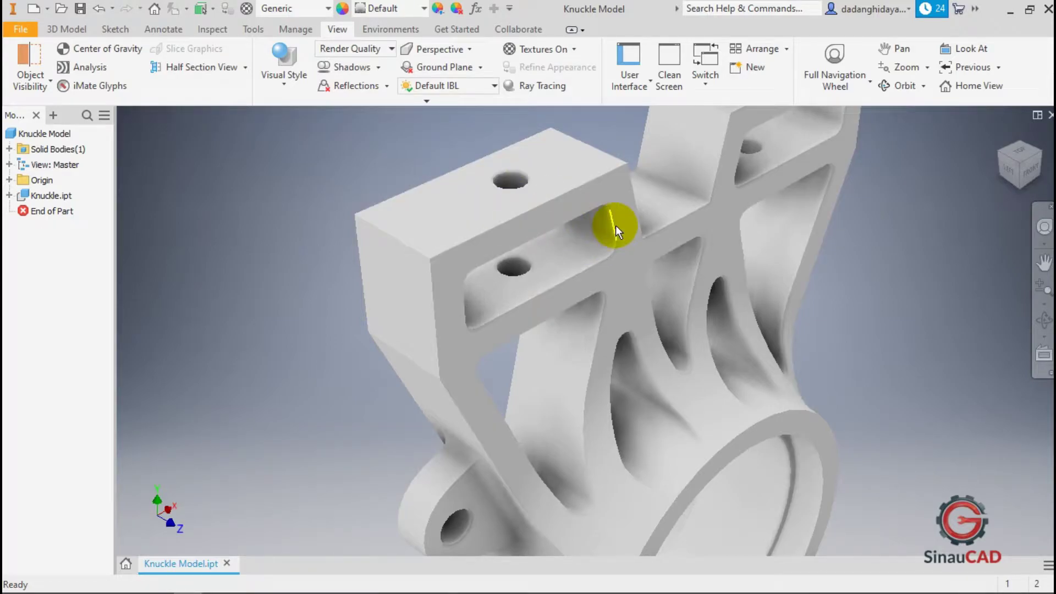
- Inspect the vertical hole in the top mounting block of the knuckle and the ribs around it
left_click(514, 181)
scroll(513, 179, "up", 3)
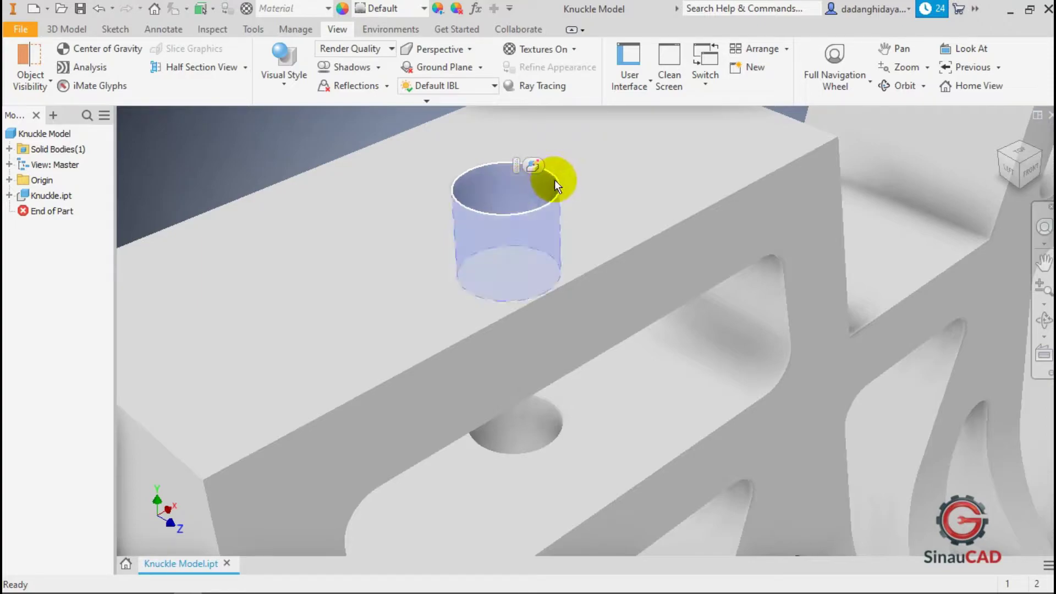
scroll(561, 185, "down", 5)
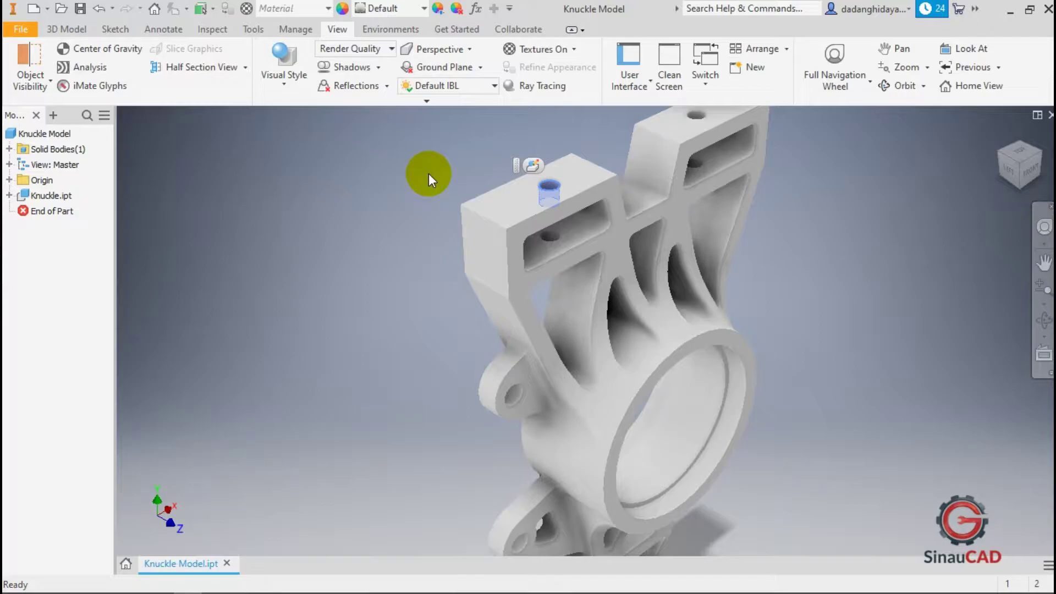
scroll(428, 173, "down", 1)
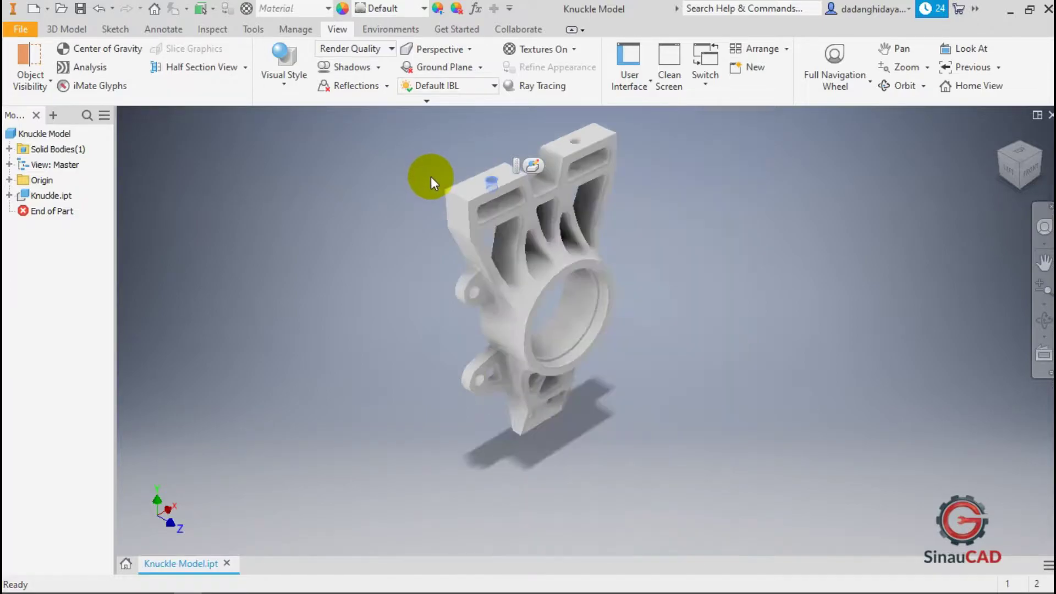
scroll(488, 208, "up", 3)
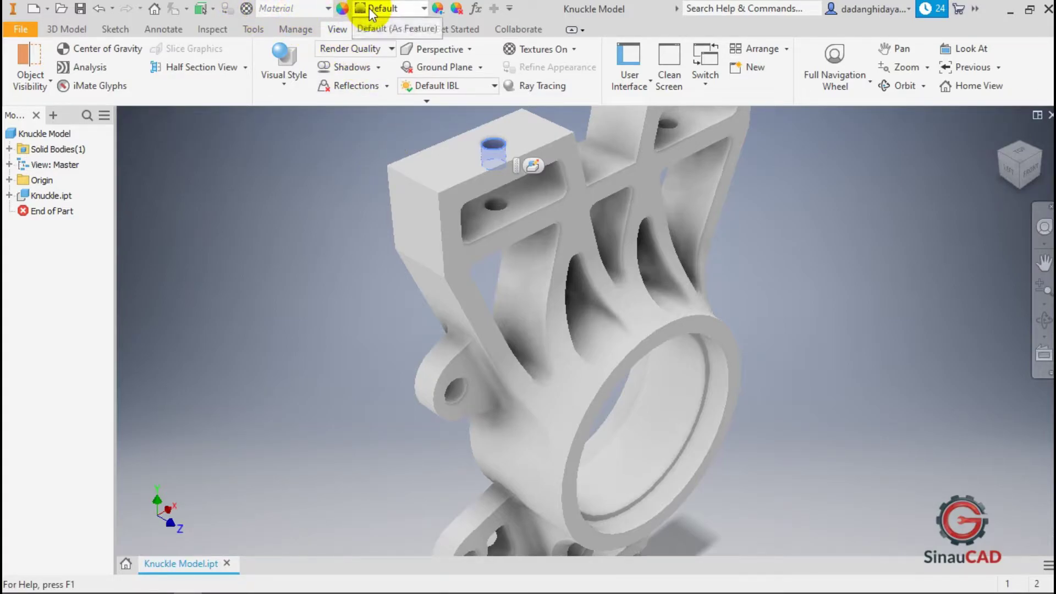
left_click(758, 184)
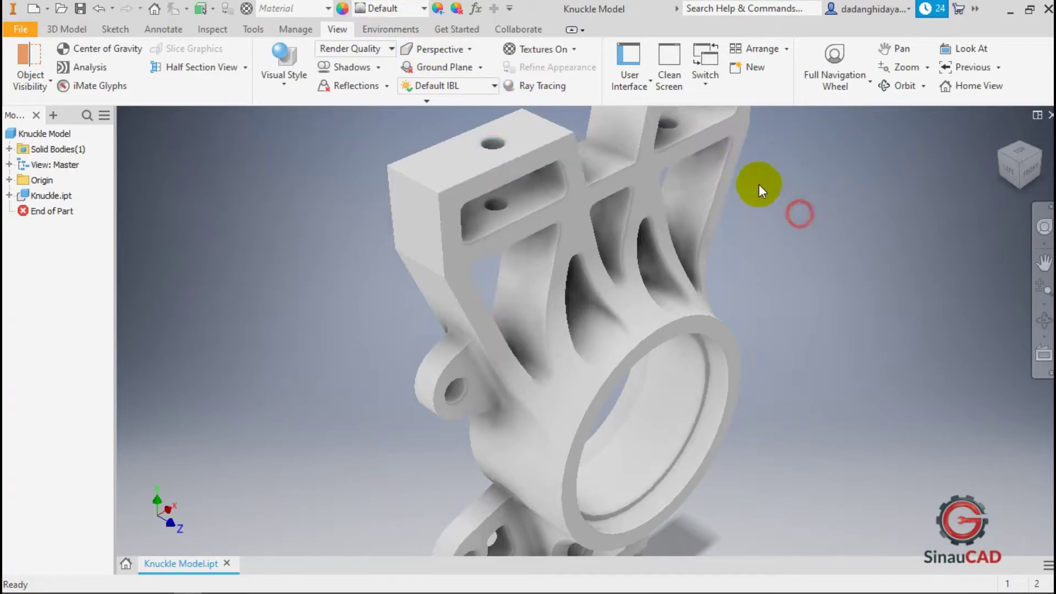
scroll(755, 180, "down", 3)
scroll(771, 197, "up", 5)
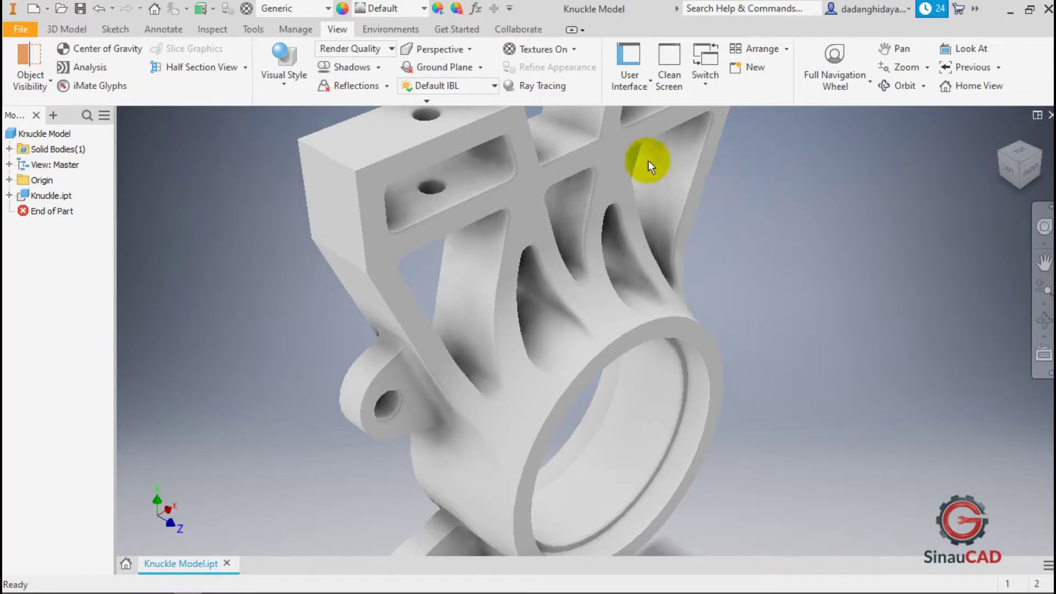
left_click(307, 15)
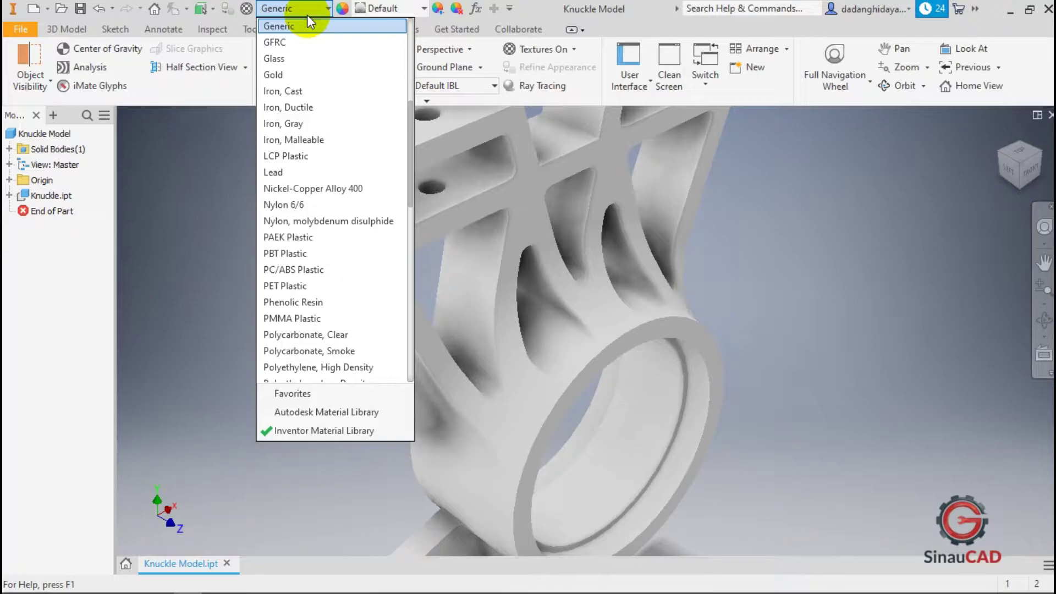
scroll(318, 57, "up", 1)
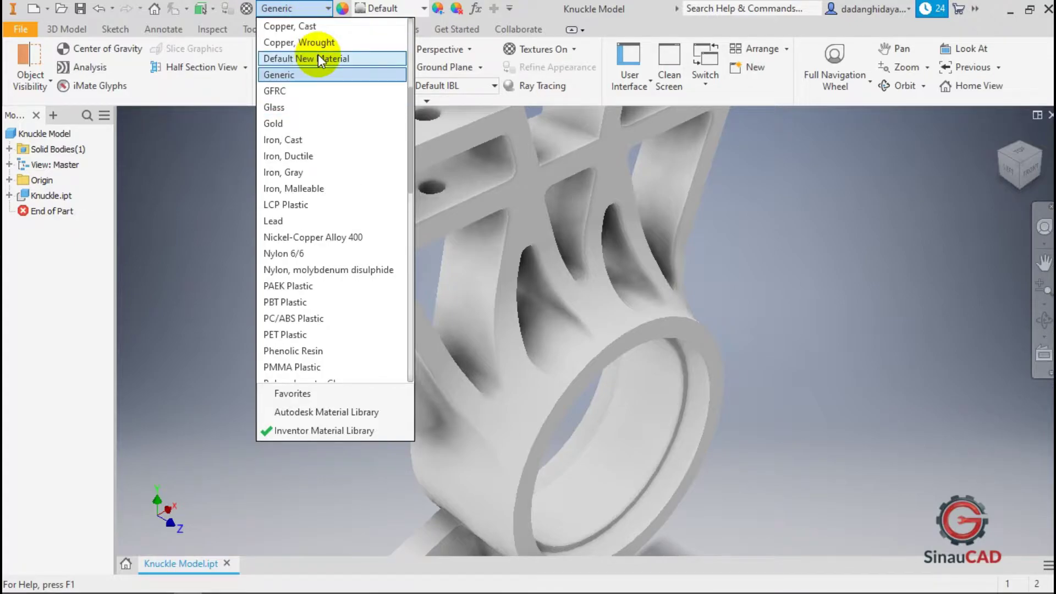
scroll(337, 69, "up", 2)
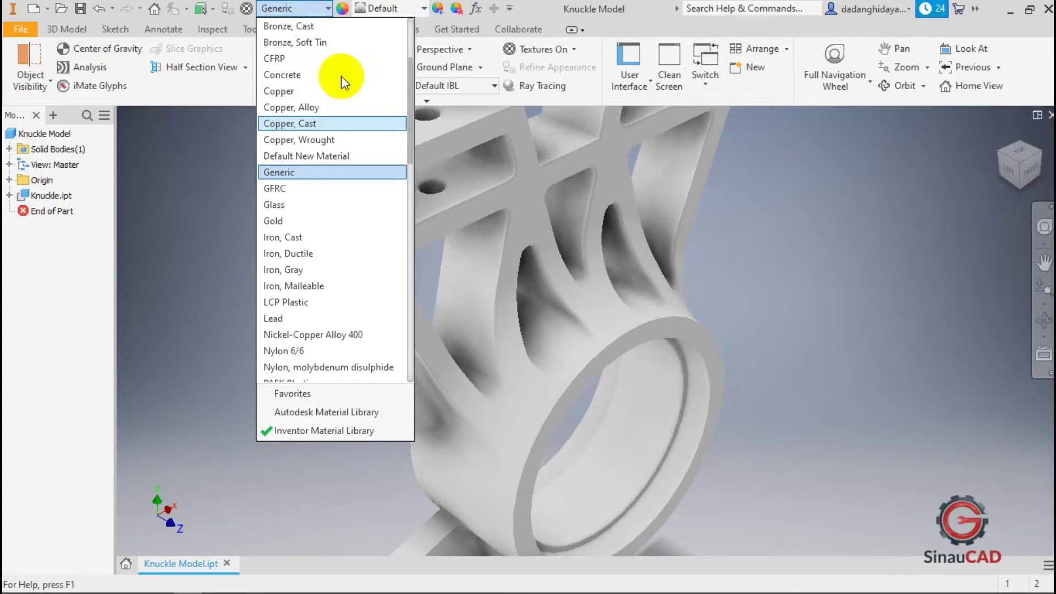
left_click(315, 8)
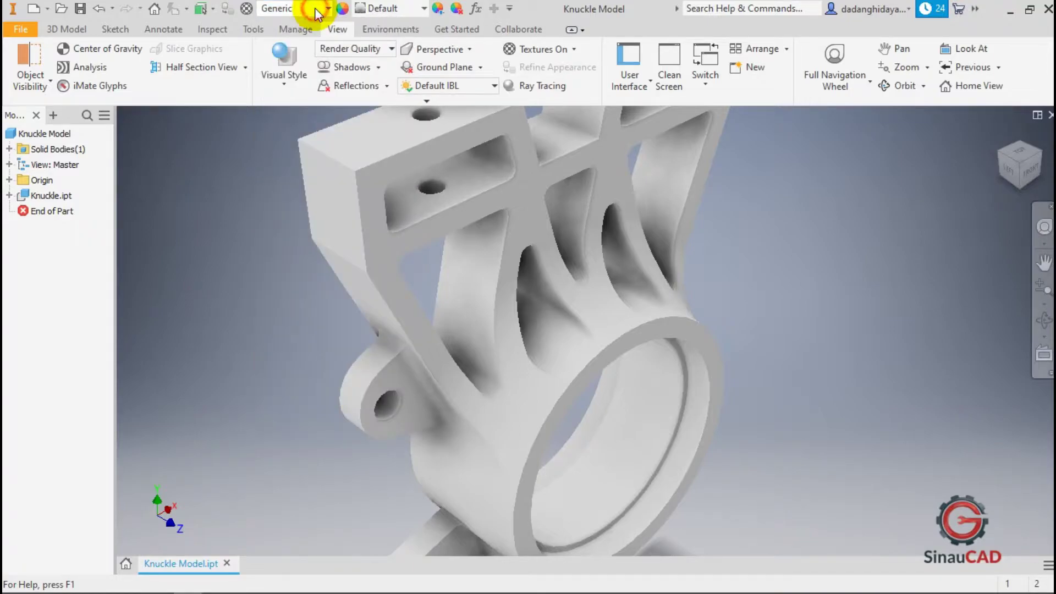
- Assign the material Aluminum 6061 from the Inventor Material Library to the knuckle part
left_click(314, 7)
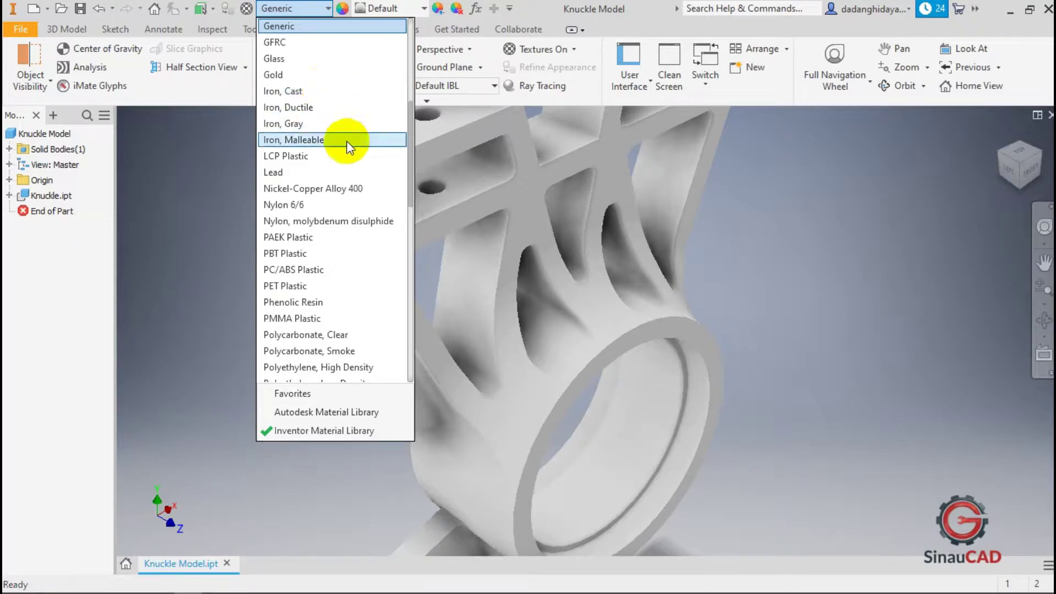
scroll(351, 152, "up", 6)
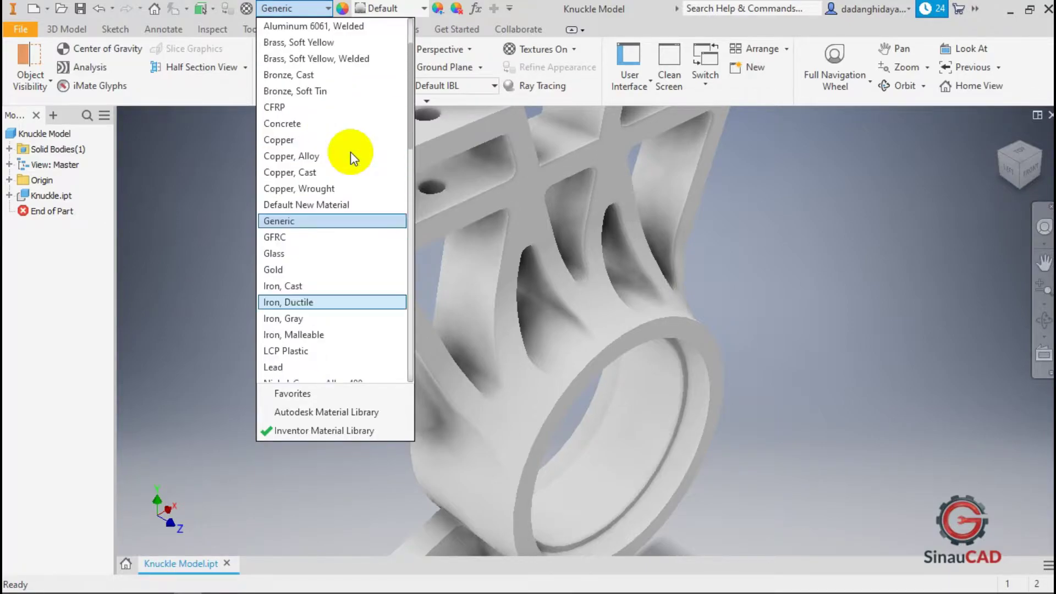
scroll(329, 91, "down", 18)
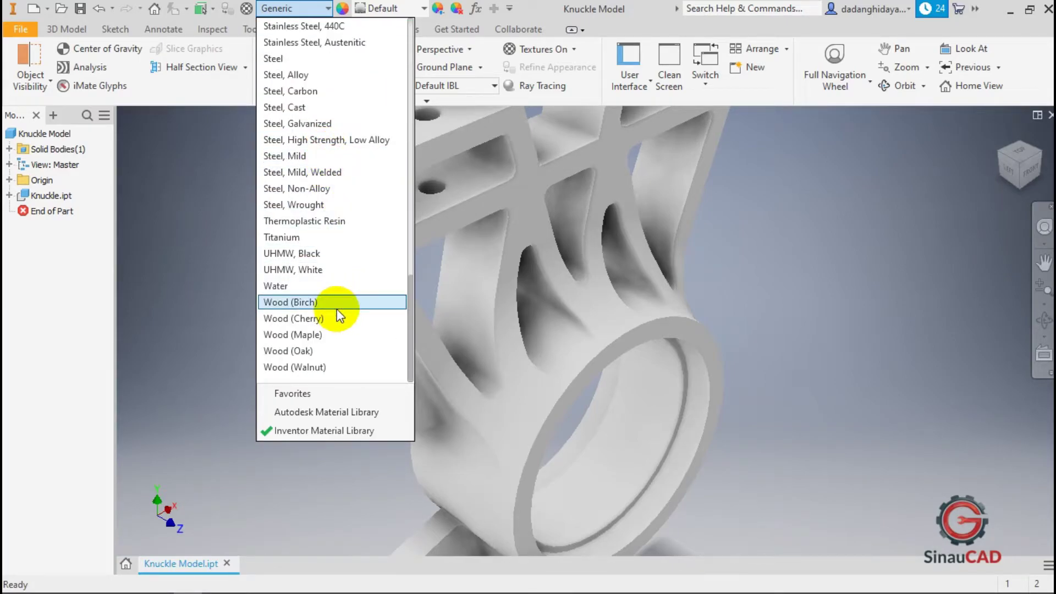
scroll(348, 214, "up", 8)
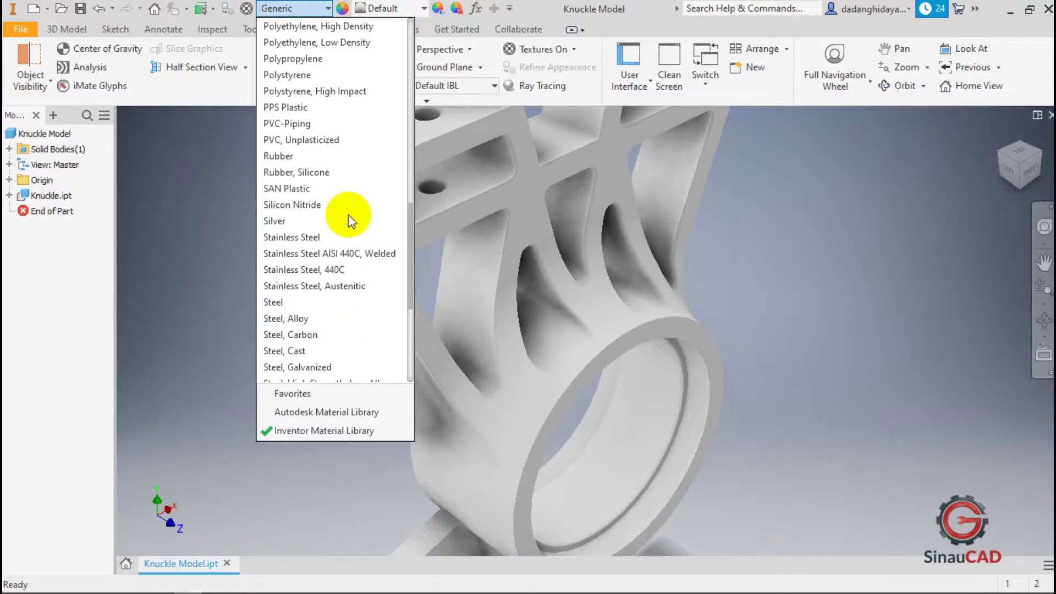
scroll(349, 214, "up", 8)
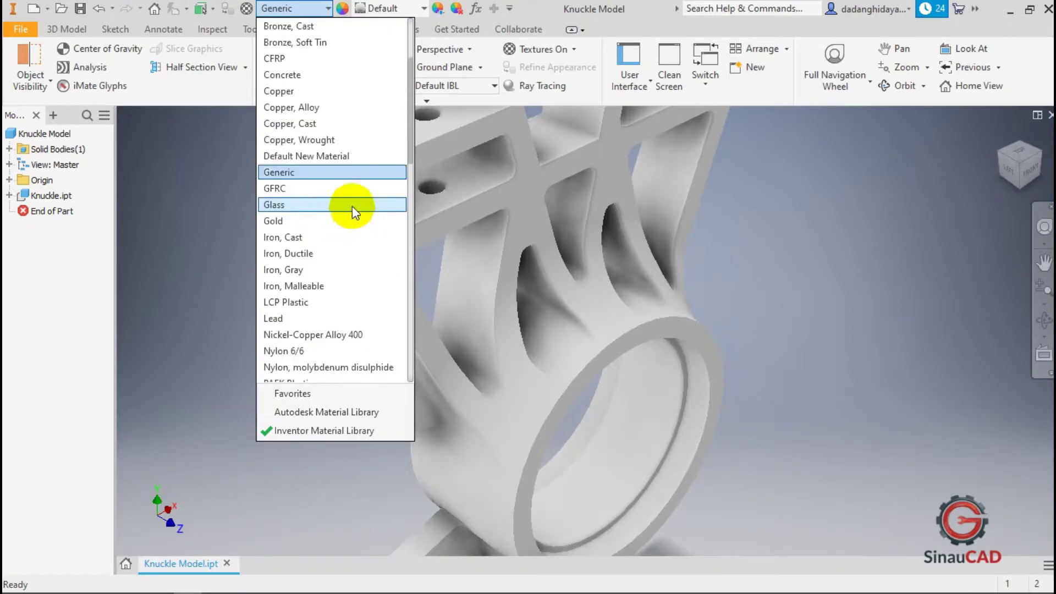
scroll(336, 168, "up", 1)
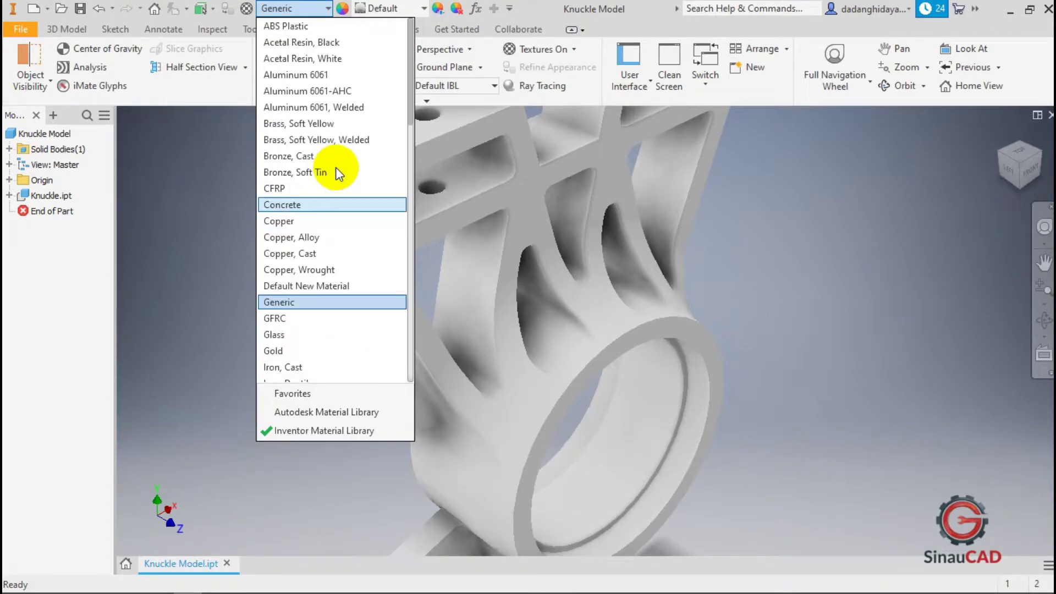
left_click(315, 75)
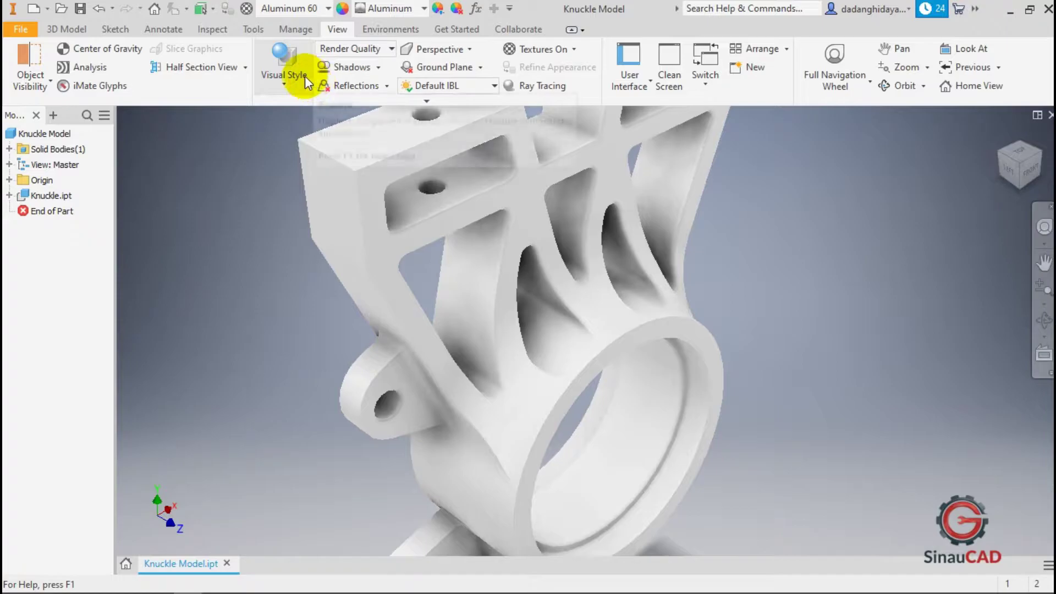
- Open the document material Aluminum 6061 for editing and show its physical properties
left_click(245, 12)
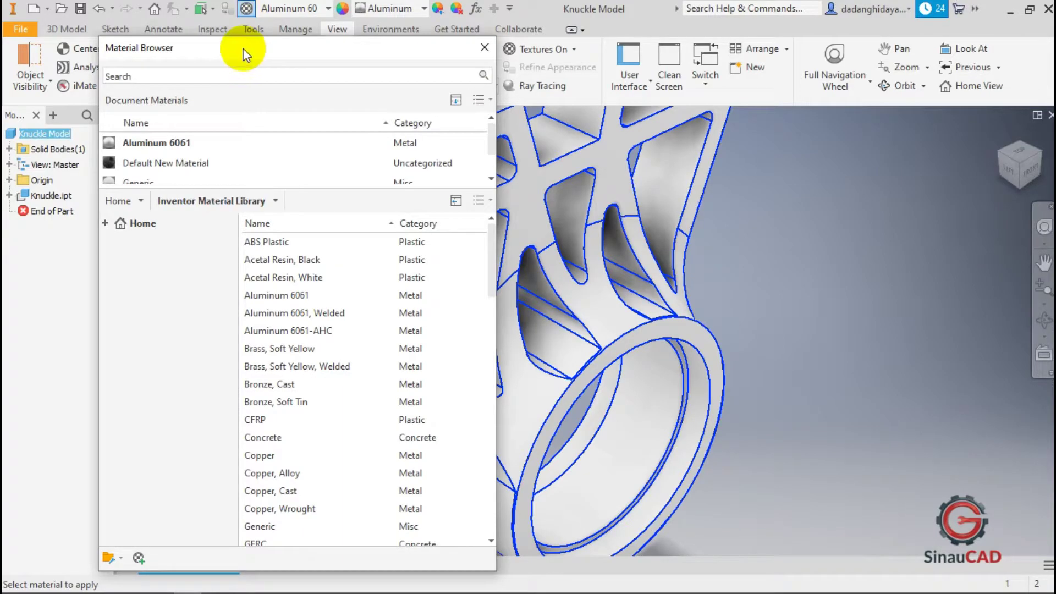
left_click(204, 143)
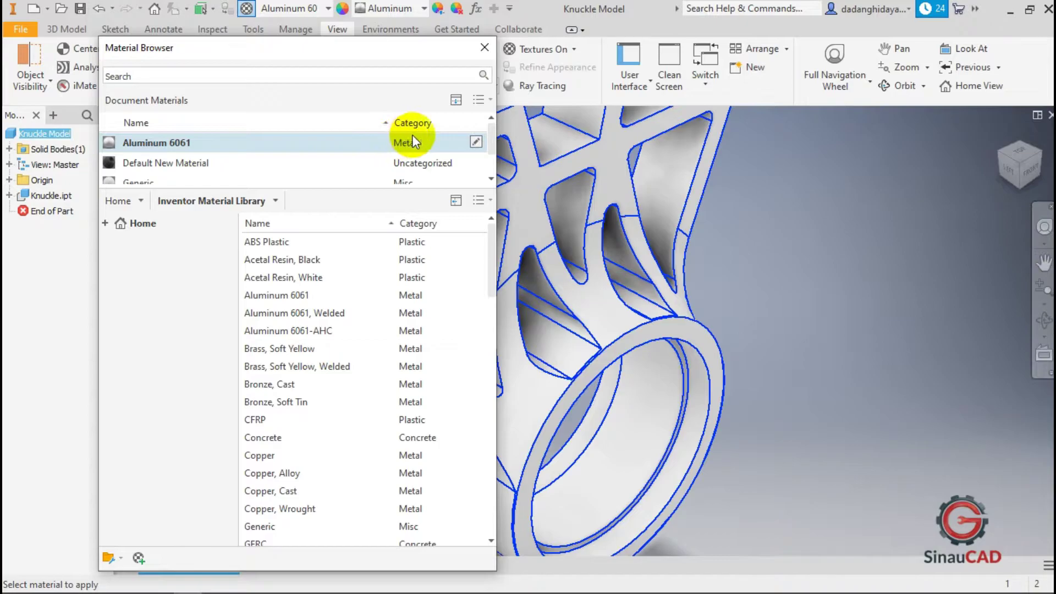
left_click(476, 143)
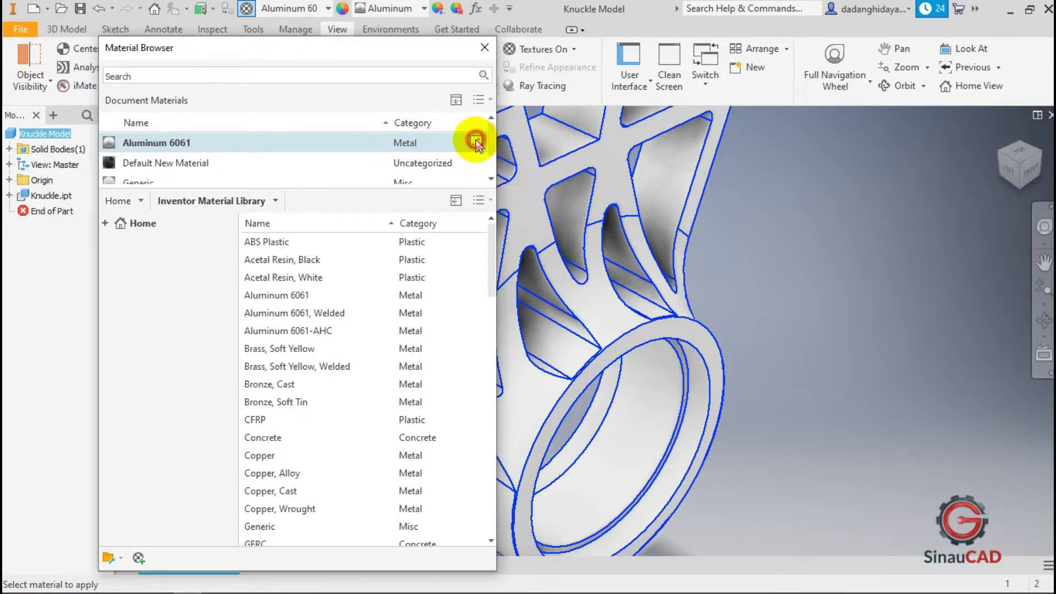
left_click_drag(234, 66, 263, 34)
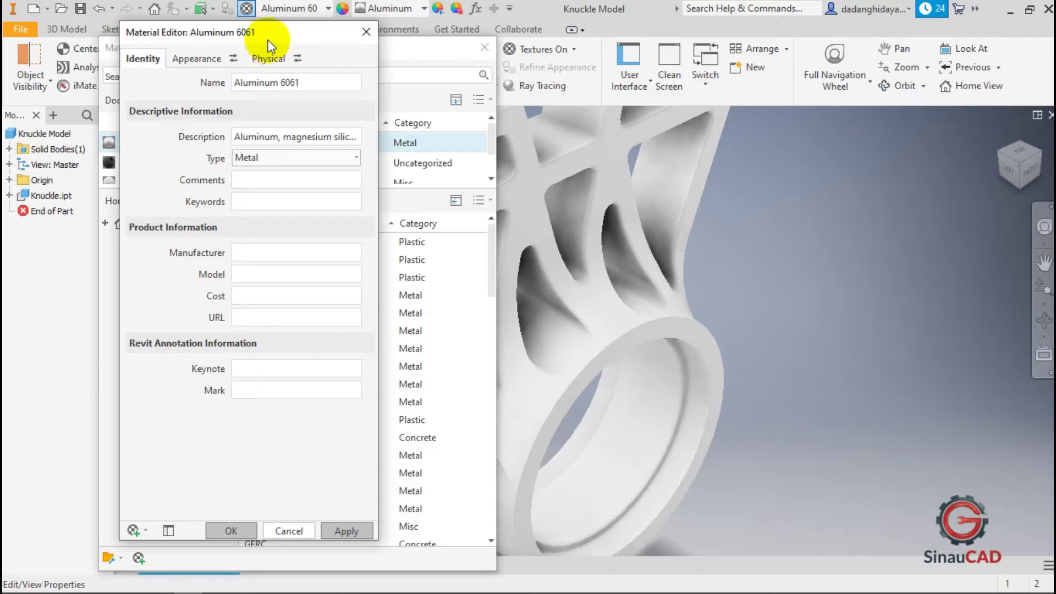
left_click(272, 59)
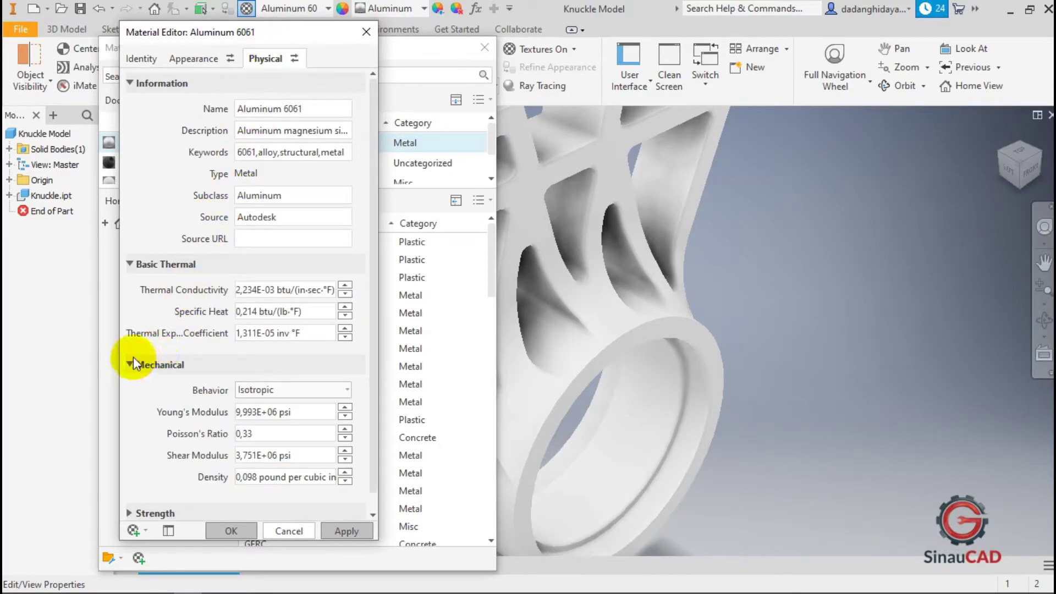
- Set the density of Aluminum 6061 to 0,1 pound per cubic inch in its mechanical properties
scroll(169, 318, "down", 1)
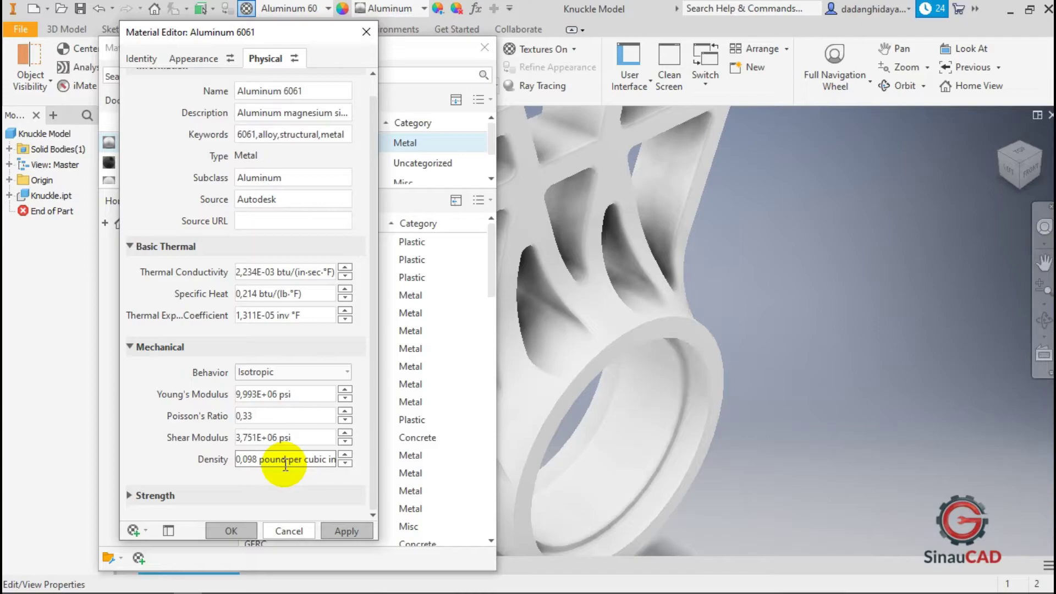
left_click(256, 459)
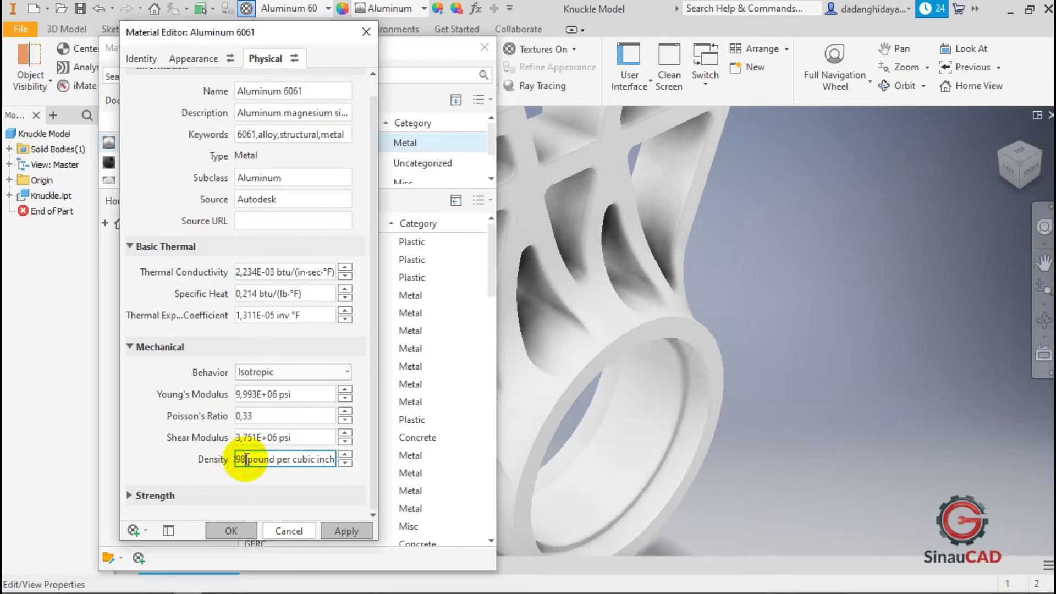
key("Left")
key("Left")
key("Left")
key("Right")
key("Right")
key("Right")
key("Right")
key("Right")
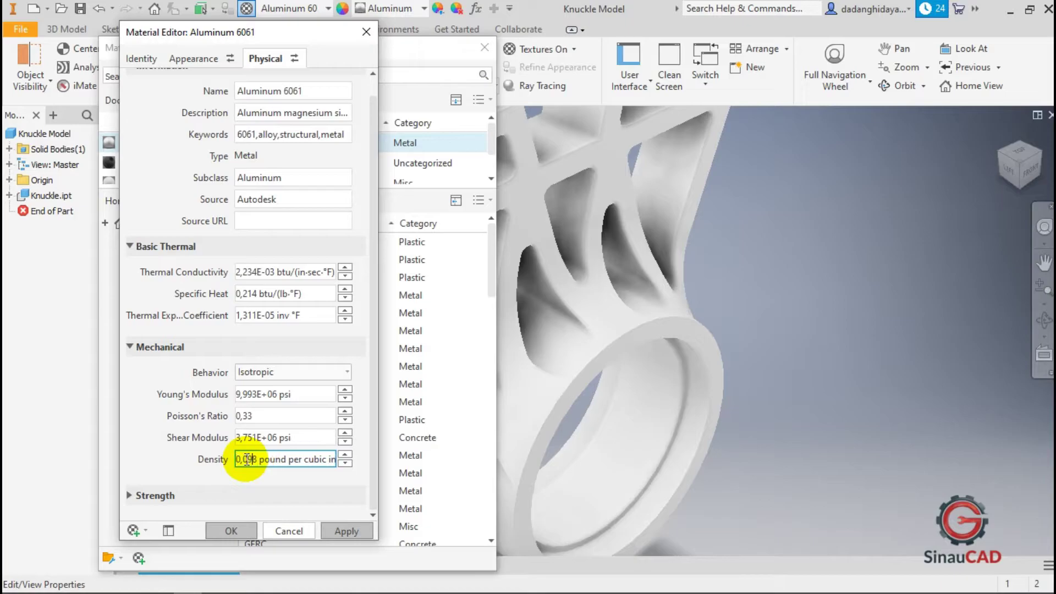
key("BackSpace")
key("BackSpace")
key("BackSpace")
type("099")
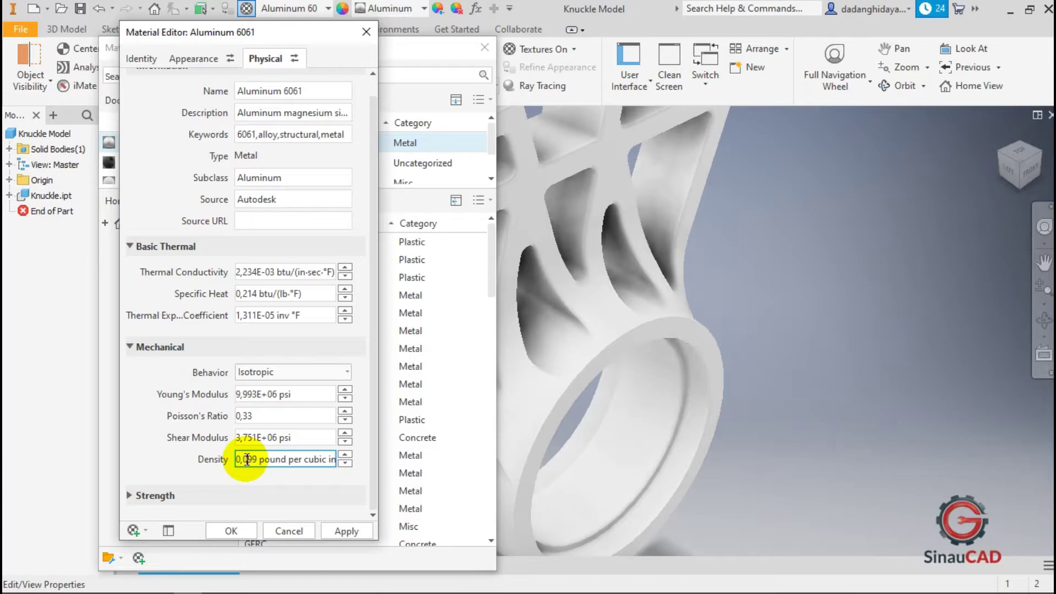
key("BackSpace")
type("1")
key("shift+Right")
key("shift+Right")
key("Delete")
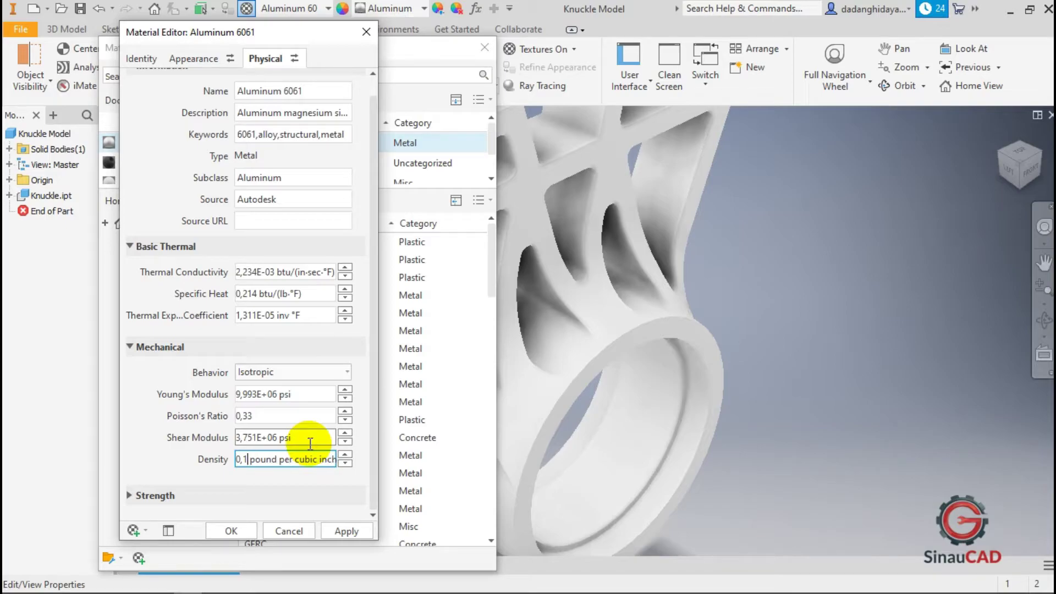
- Set the density of Aluminum 6061 to 0,098 pound per cubic inch, accept the material changes and close the material browser
key("BackSpace")
type("098")
left_click(234, 530)
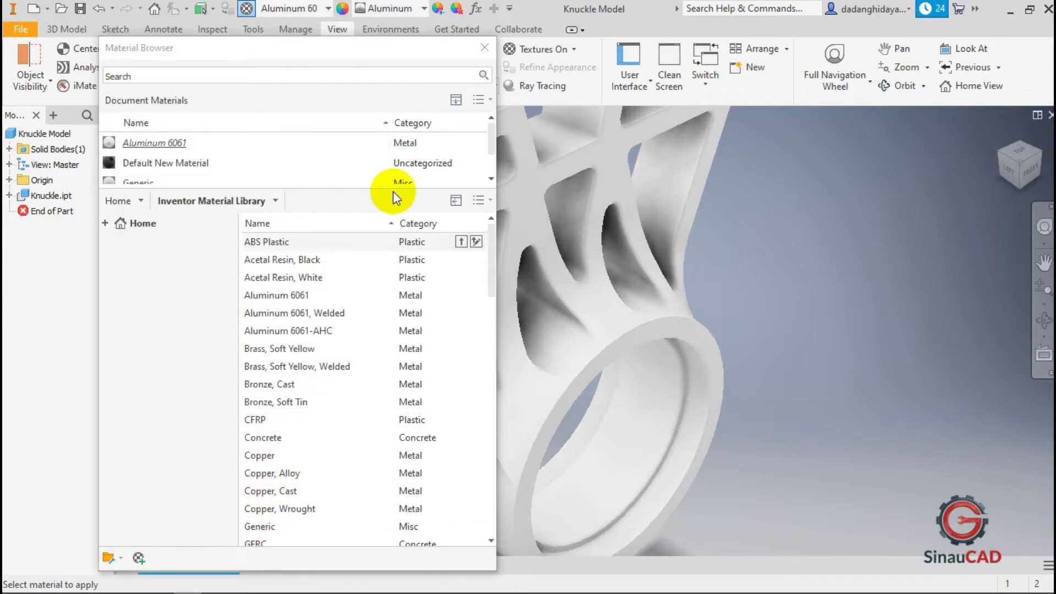
left_click(483, 48)
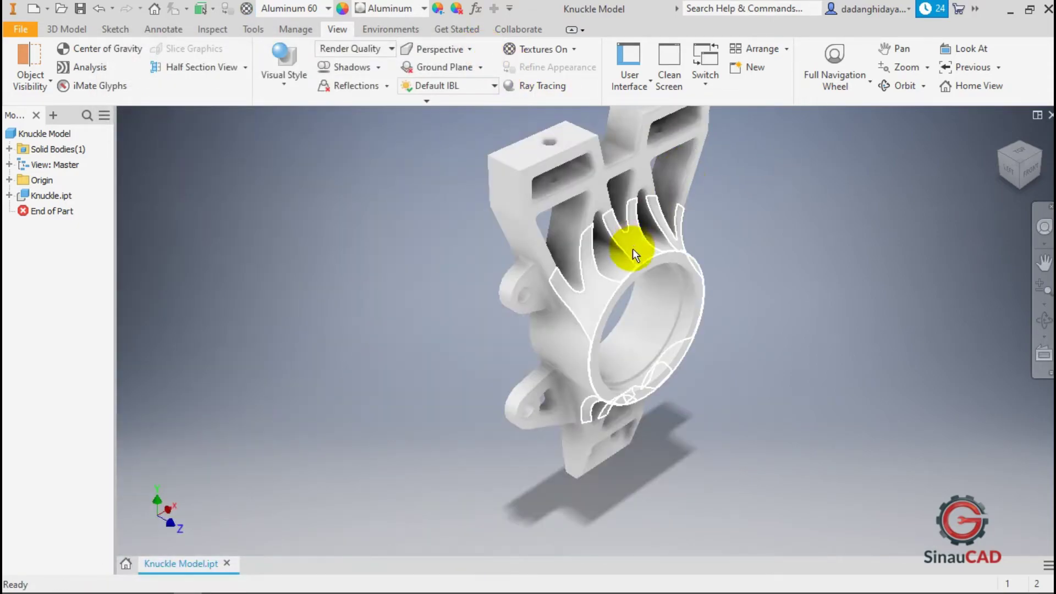
scroll(633, 248, "up", 3)
scroll(658, 159, "down", 6)
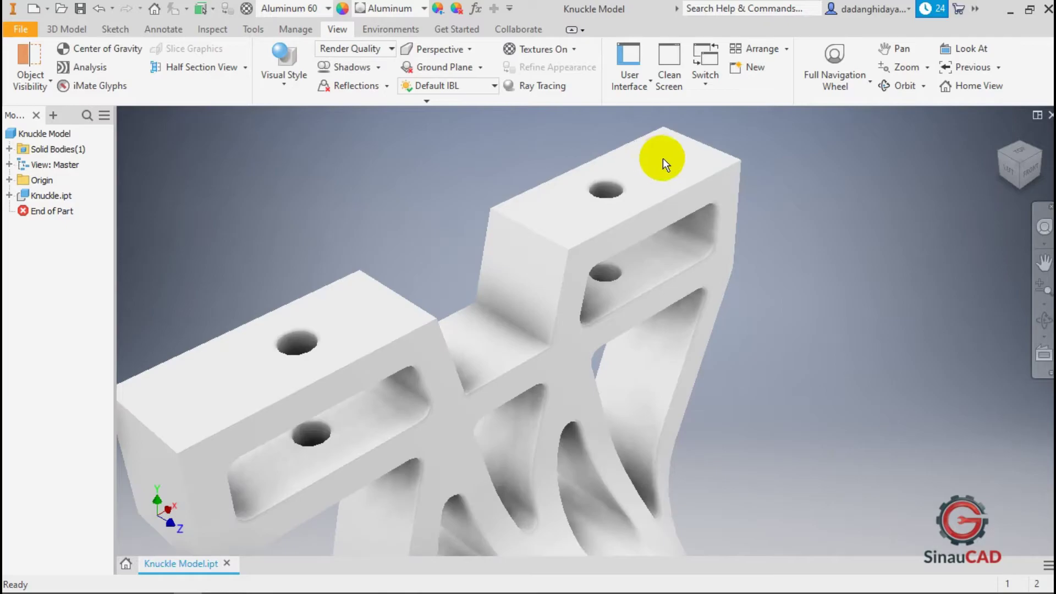
scroll(662, 157, "up", 4)
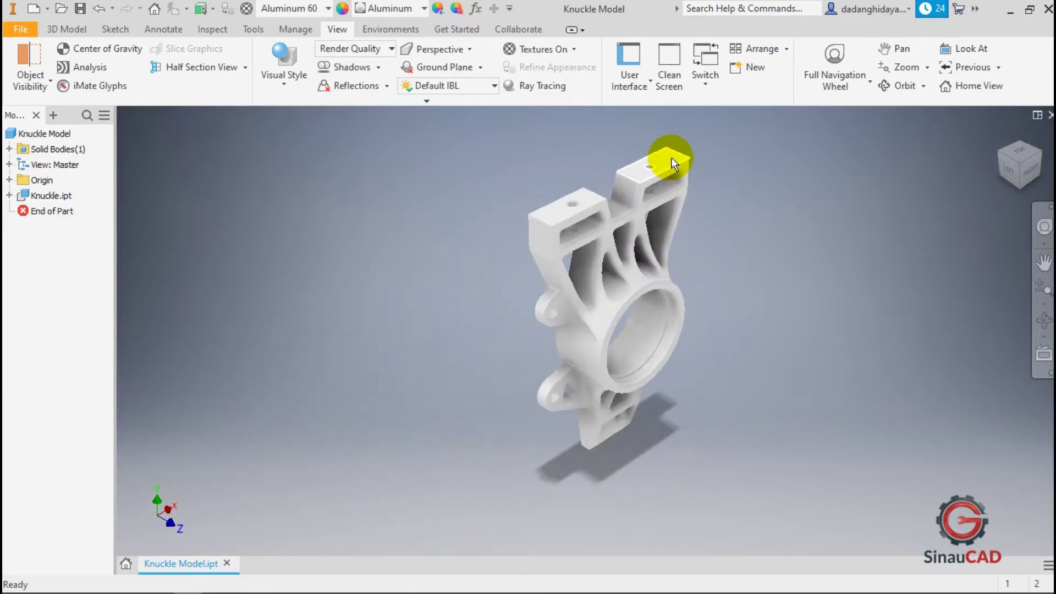
mouse_move(671, 158)
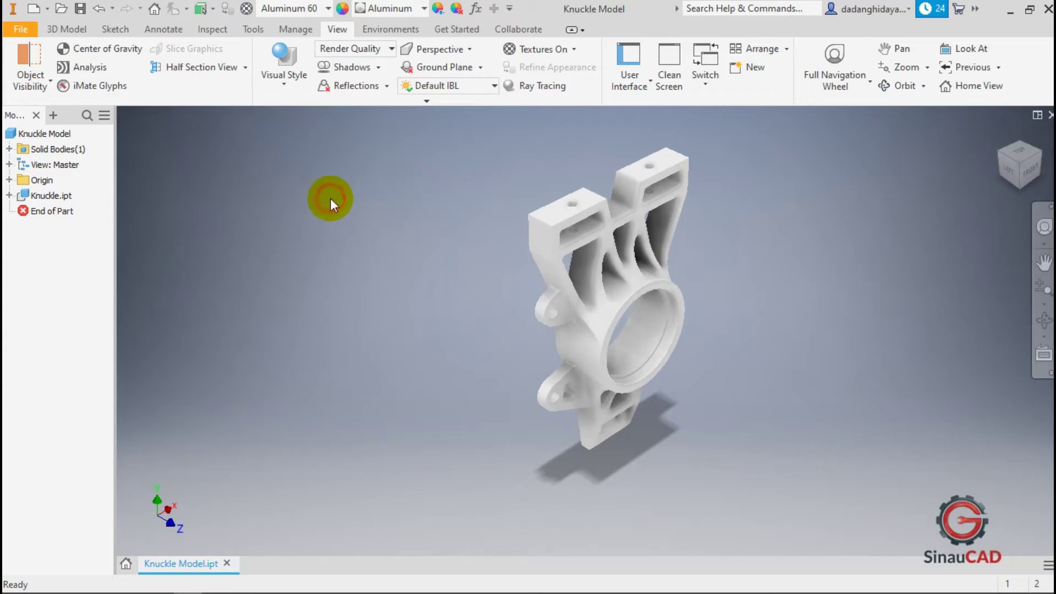
- Create a new drawing from the metric ISO.idw template
left_click(37, 10)
left_click(251, 152)
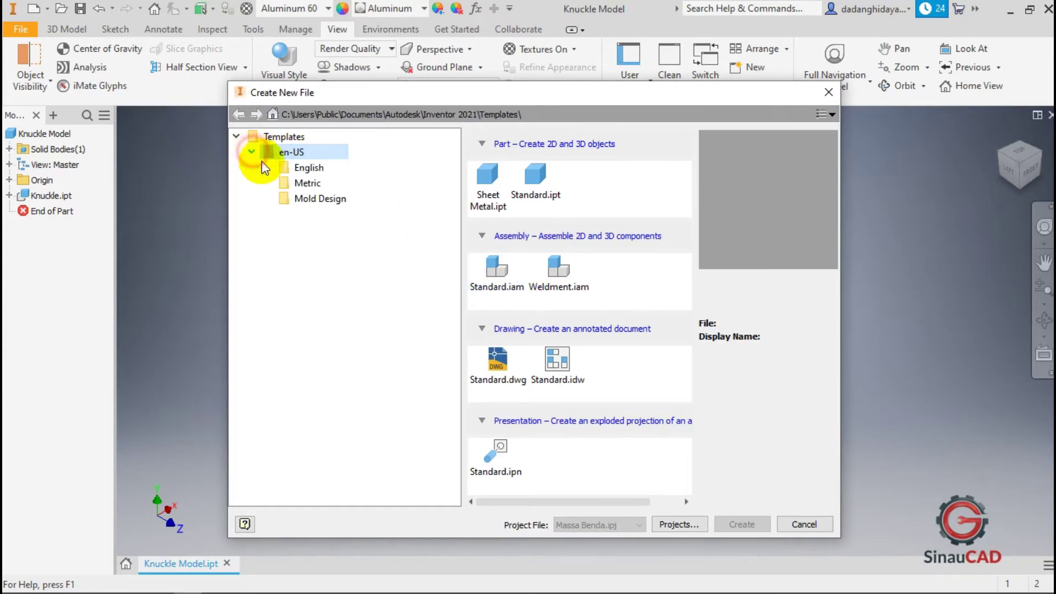
left_click(308, 185)
scroll(640, 373, "down", 1)
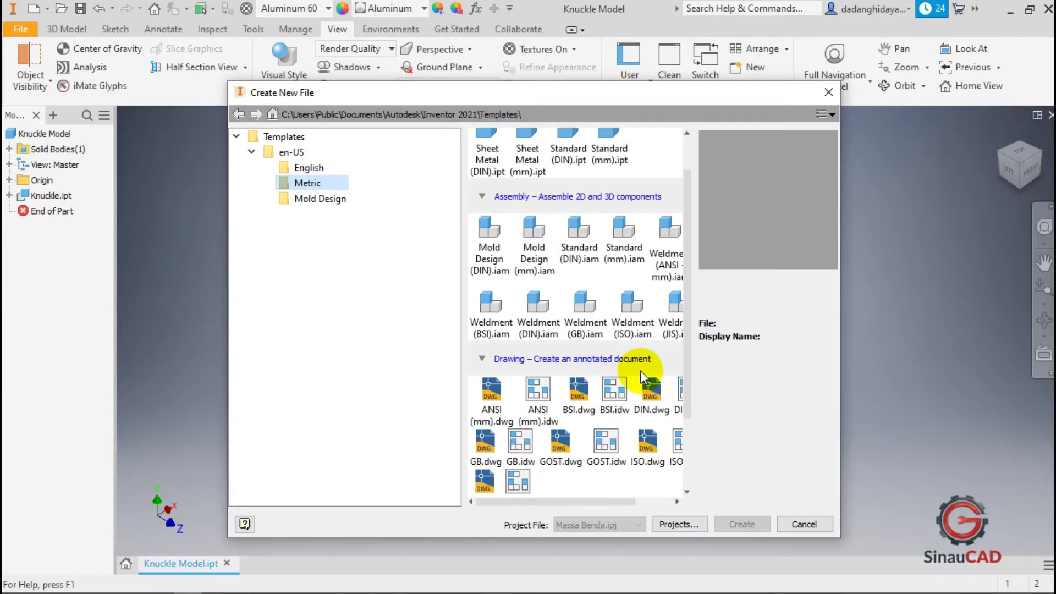
left_click_drag(603, 501, 656, 490)
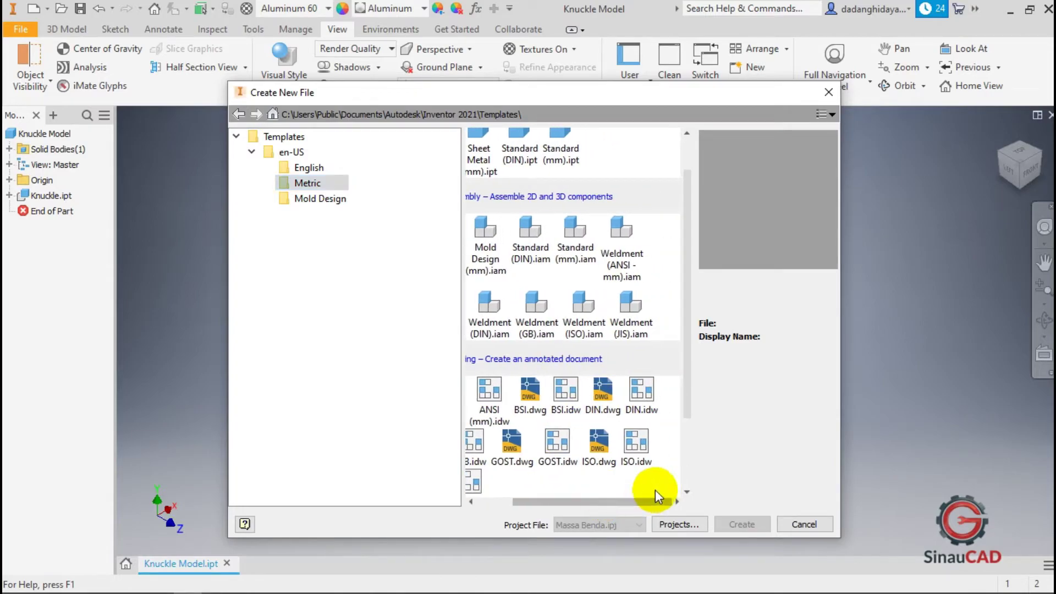
left_click(638, 451)
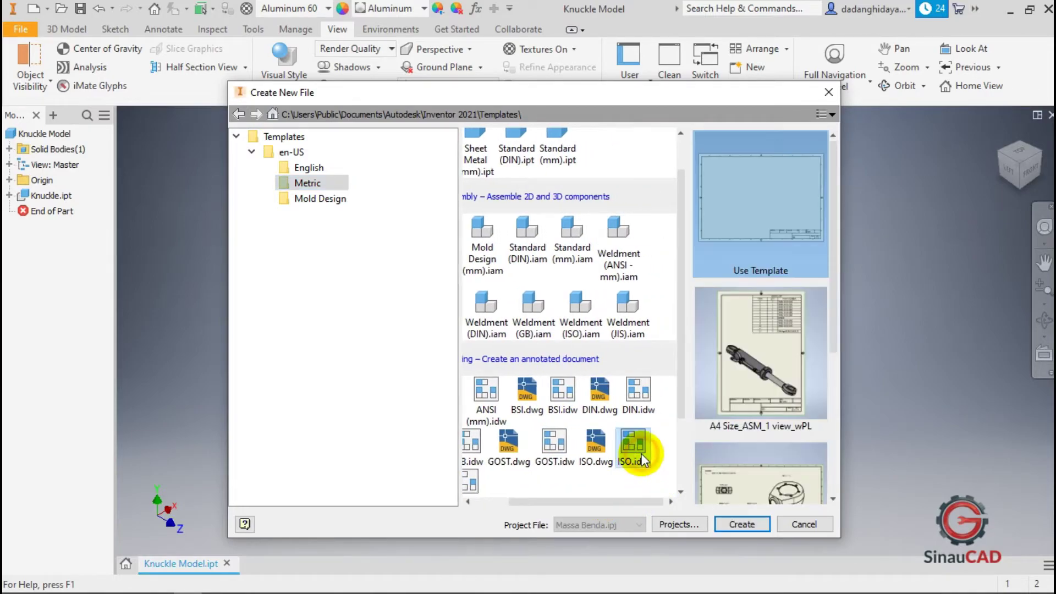
left_click(742, 524)
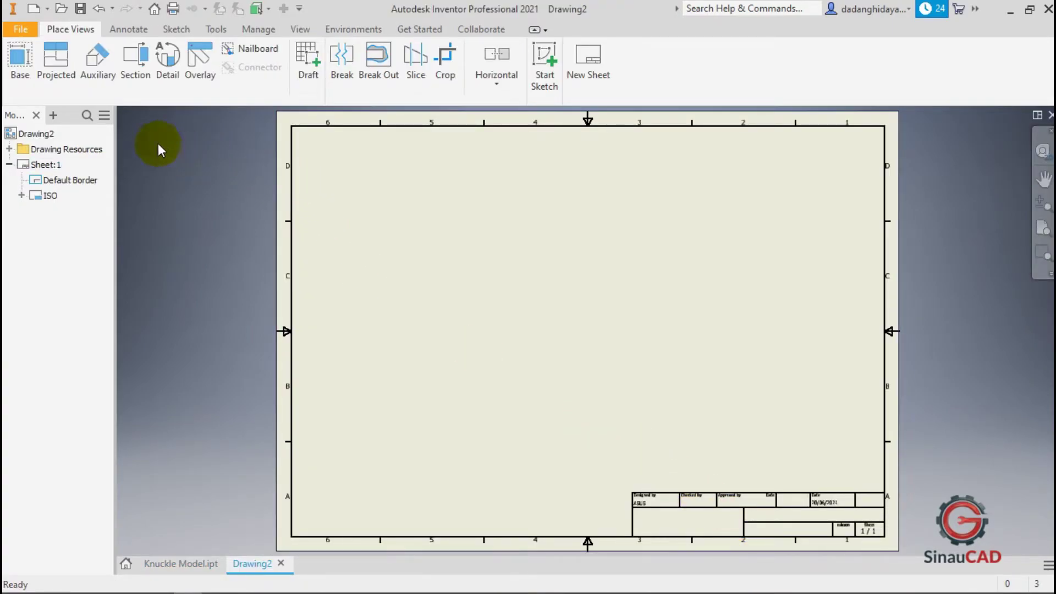
- Place an isometric base view of Knuckle Model.ipt at scale 1:2 and position it in the left half of the sheet
left_click(20, 77)
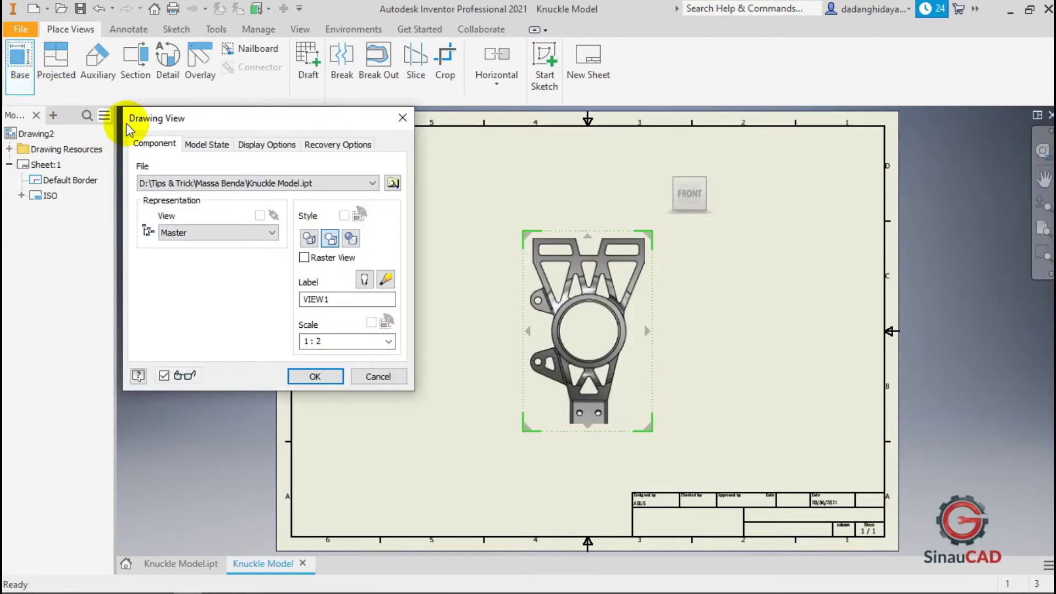
left_click(303, 185)
left_click(304, 197)
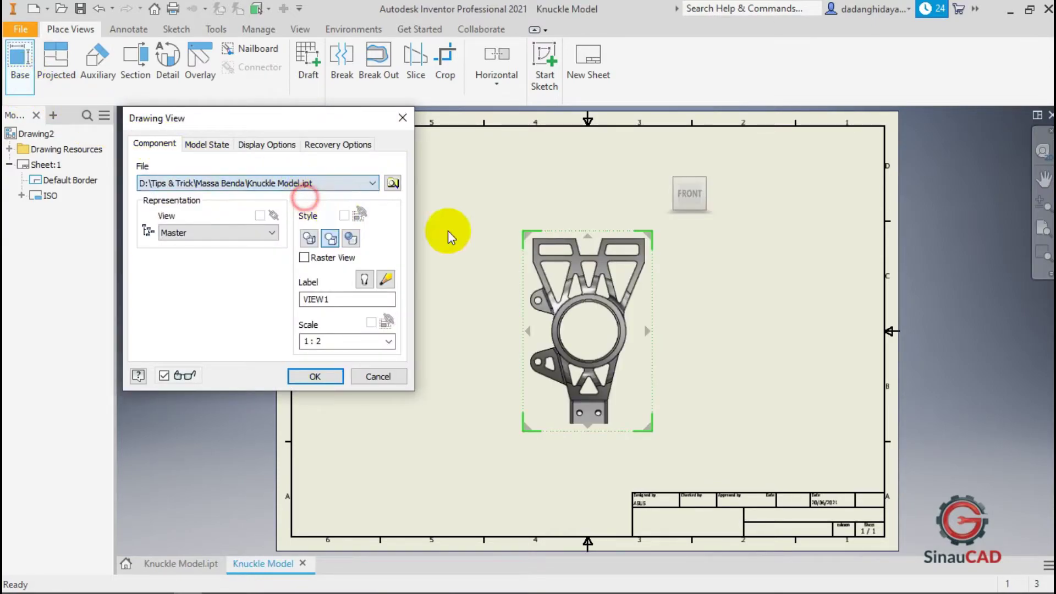
left_click(668, 166)
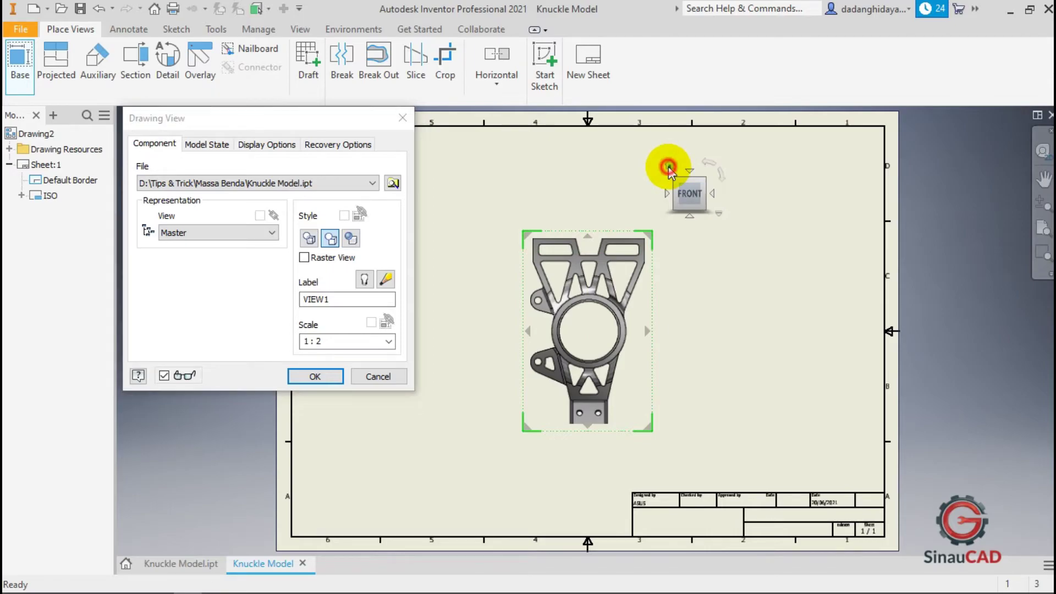
left_click(316, 376)
left_click_drag(651, 377, 561, 370)
left_click(686, 290)
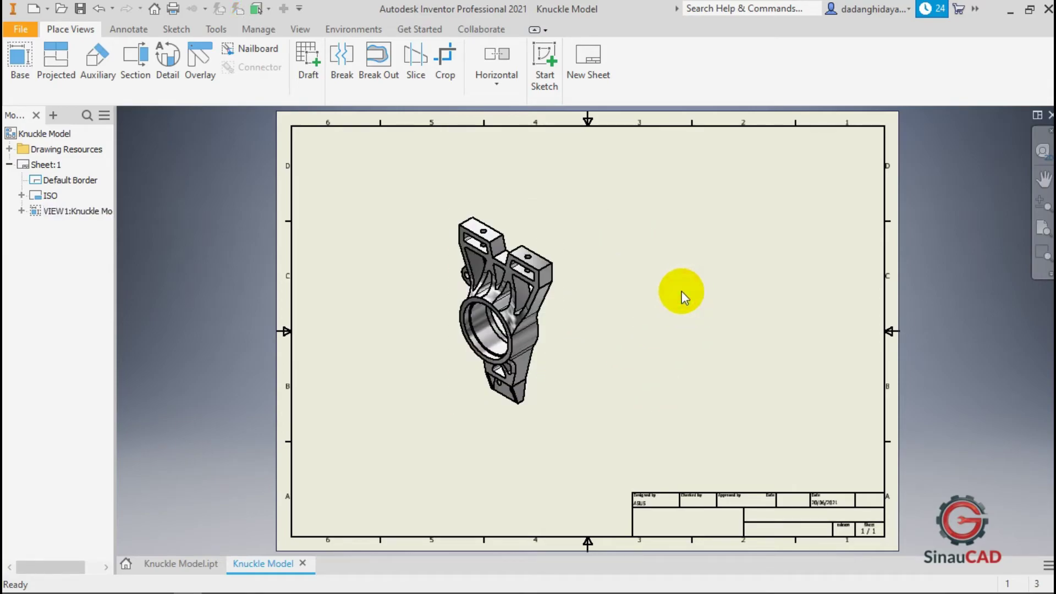
- Insert a parts list for Knuckle Model.ipt on the sheet, to the right of the knuckle view and above the title block
left_click(126, 33)
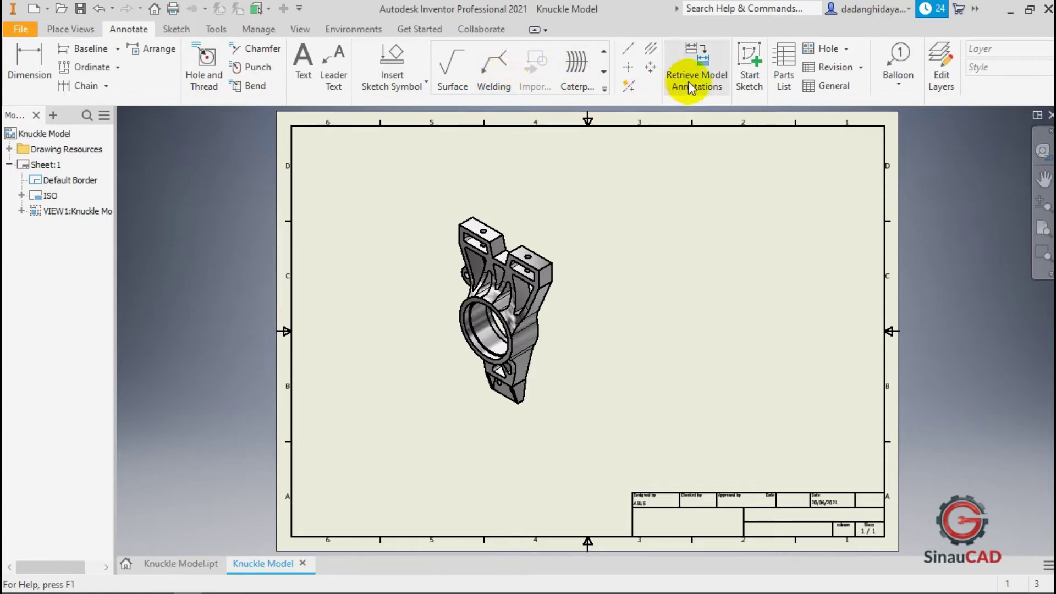
left_click(787, 67)
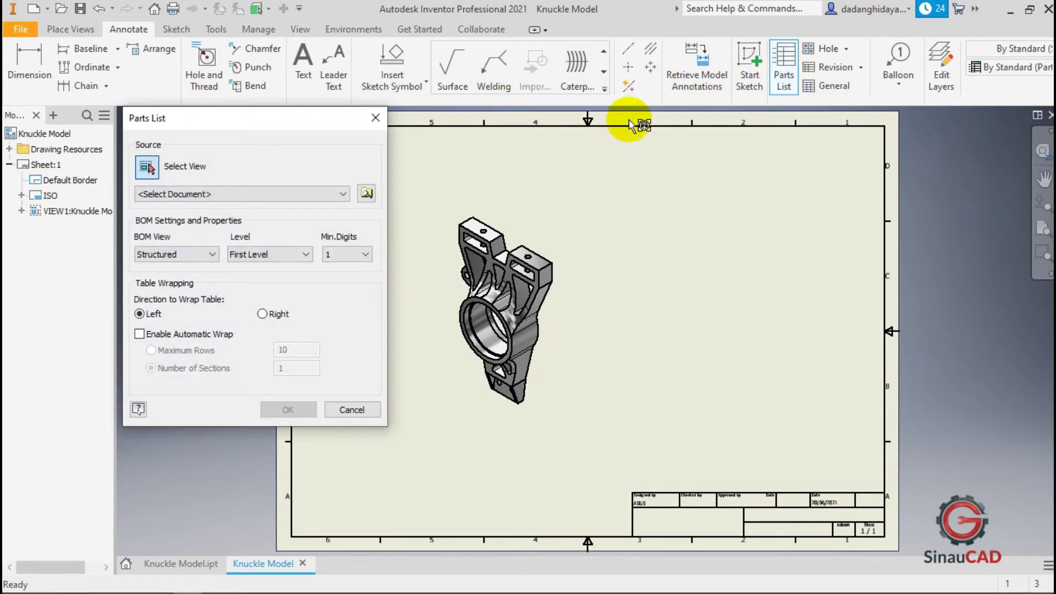
left_click(282, 192)
left_click(287, 217)
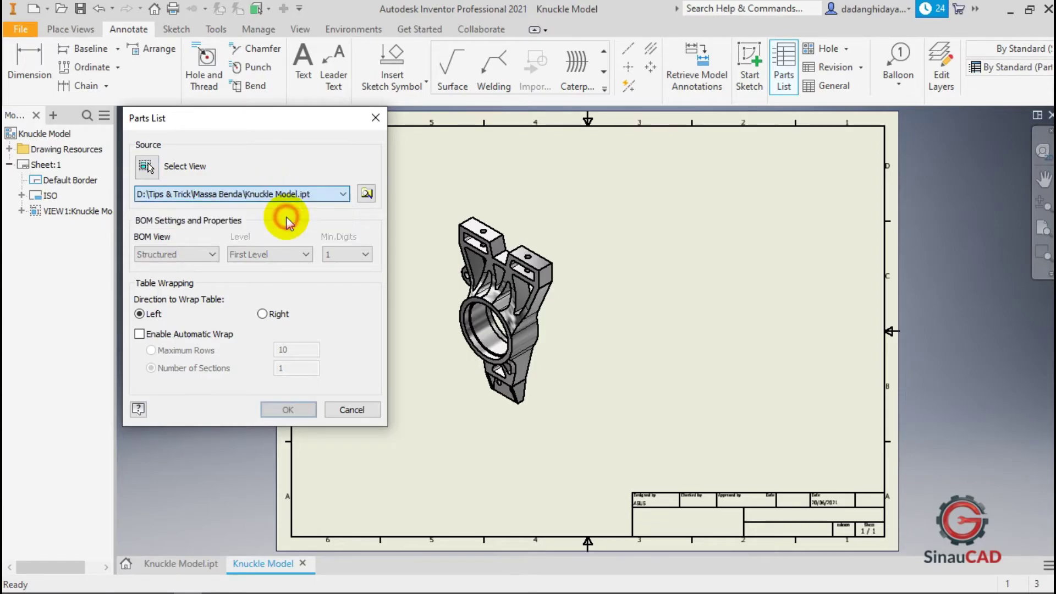
left_click(288, 409)
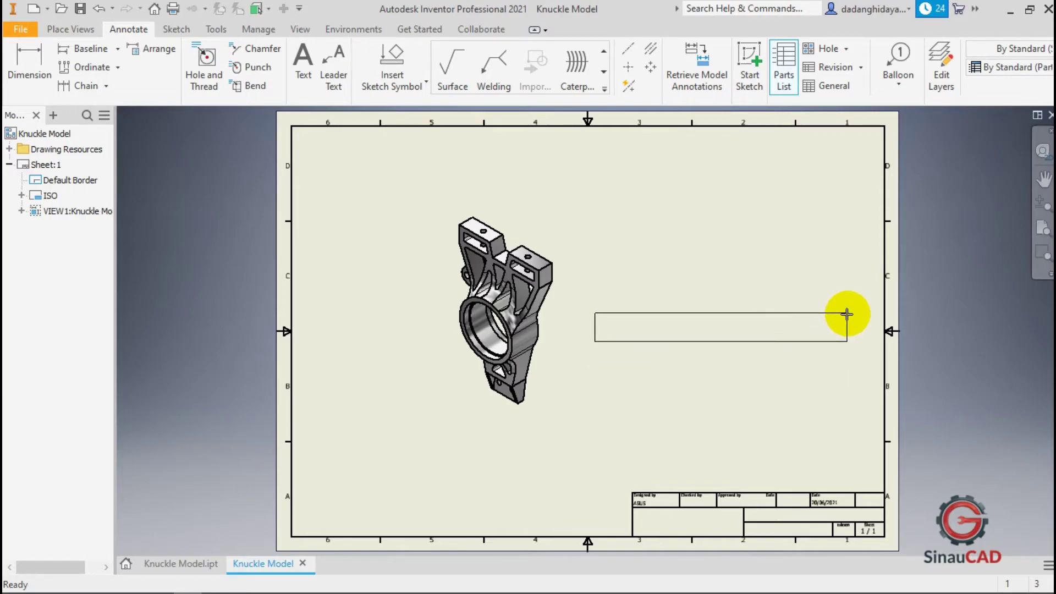
left_click(846, 344)
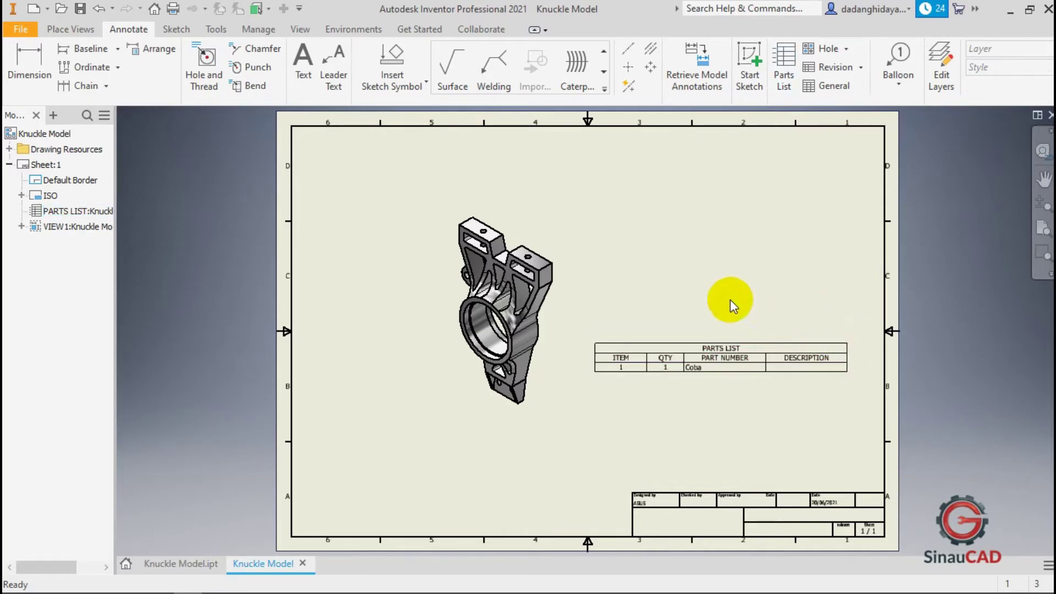
scroll(788, 366, "up", 5)
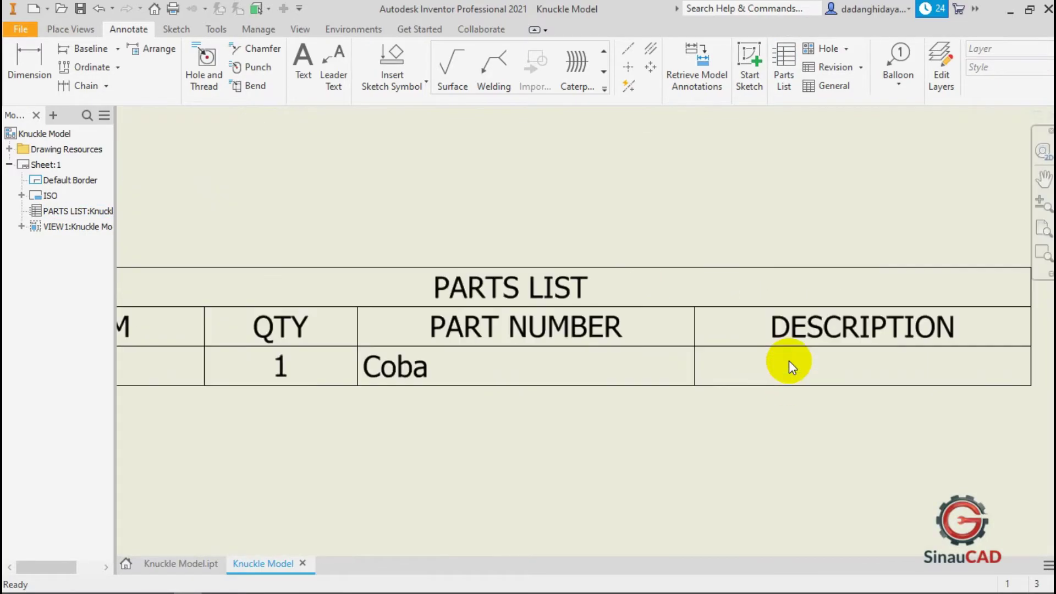
scroll(616, 336, "down", 2)
scroll(758, 338, "down", 2)
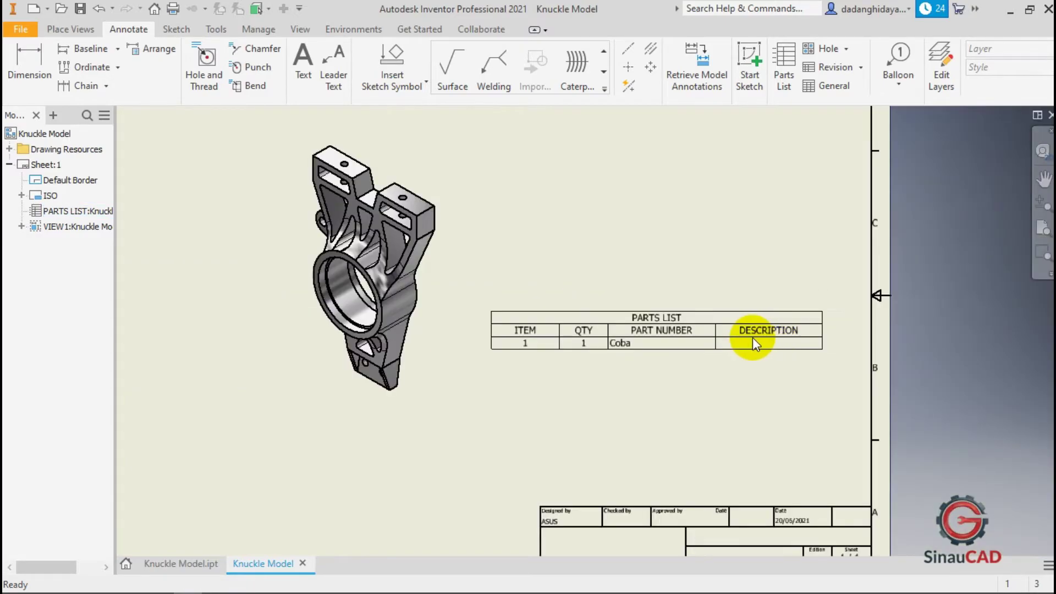
scroll(753, 336, "up", 3)
scroll(751, 334, "down", 3)
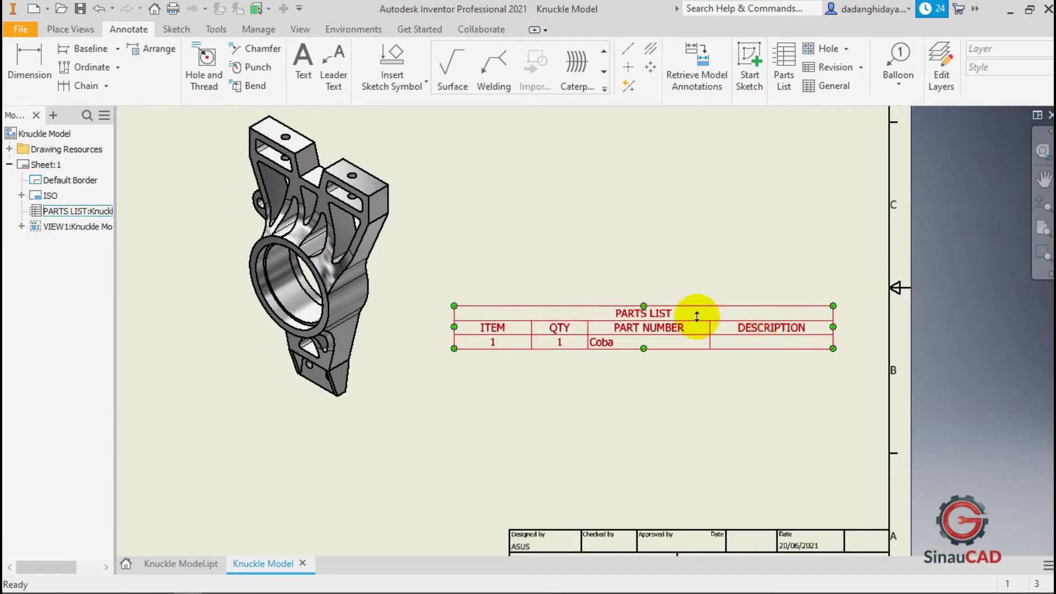
left_click(636, 324)
right_click(636, 325)
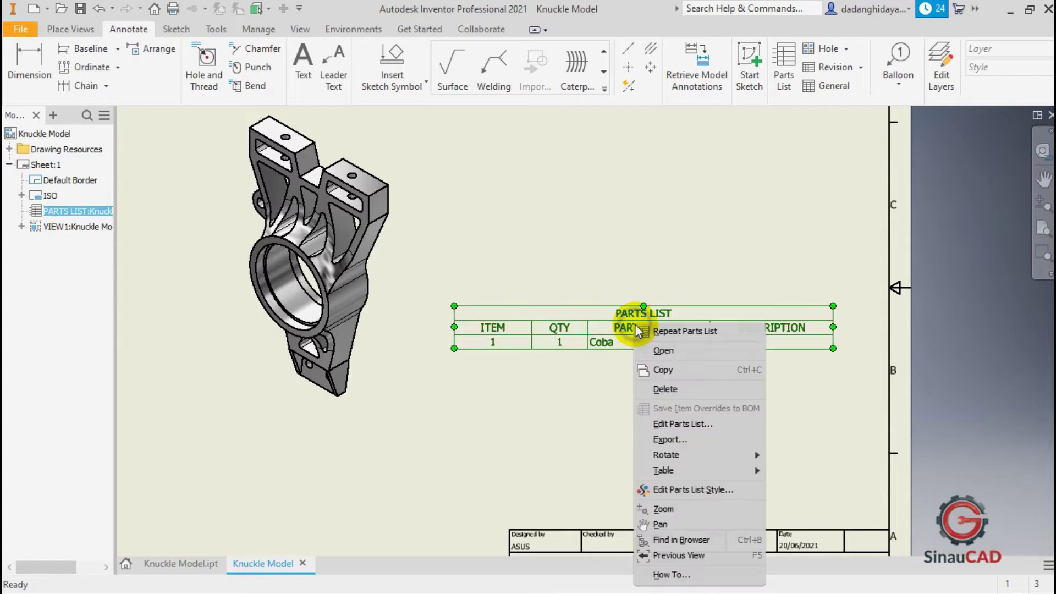
left_click(699, 424)
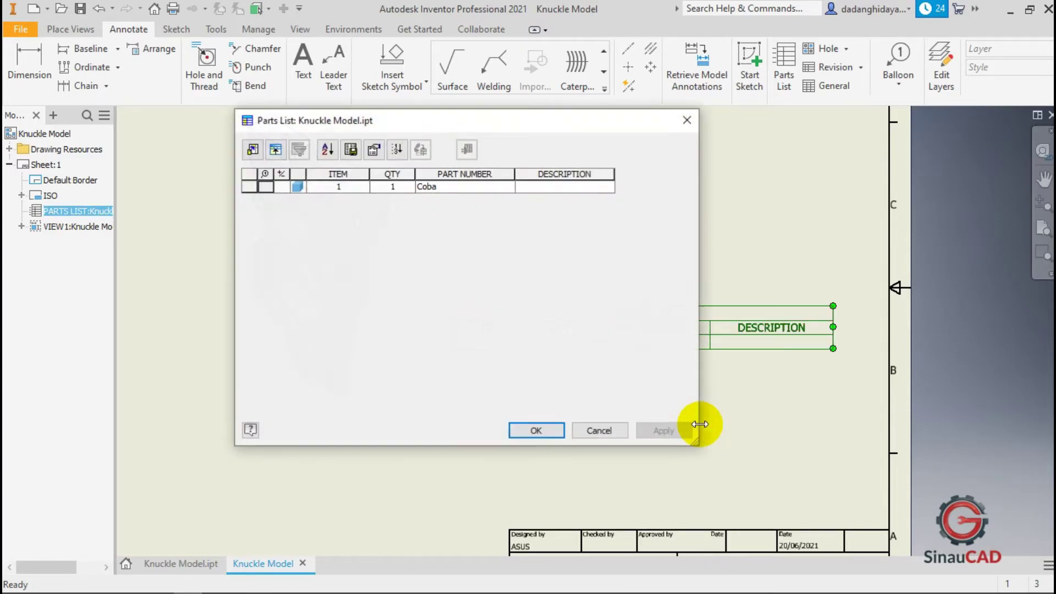
key("Return")
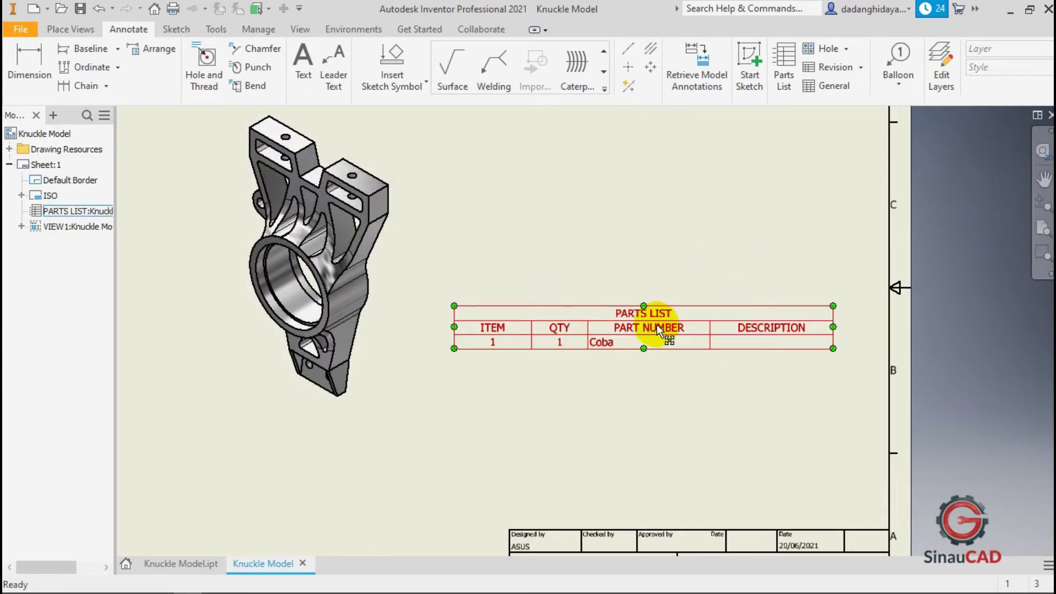
- Edit the parts list and add the MASS property as a column after DESCRIPTION
double_click(657, 326)
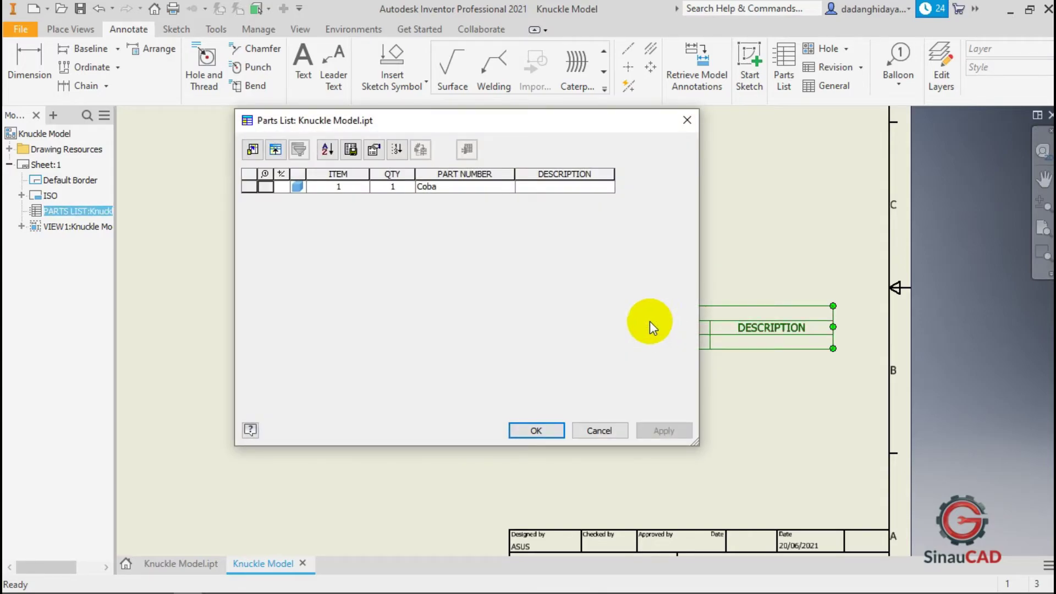
left_click(259, 153)
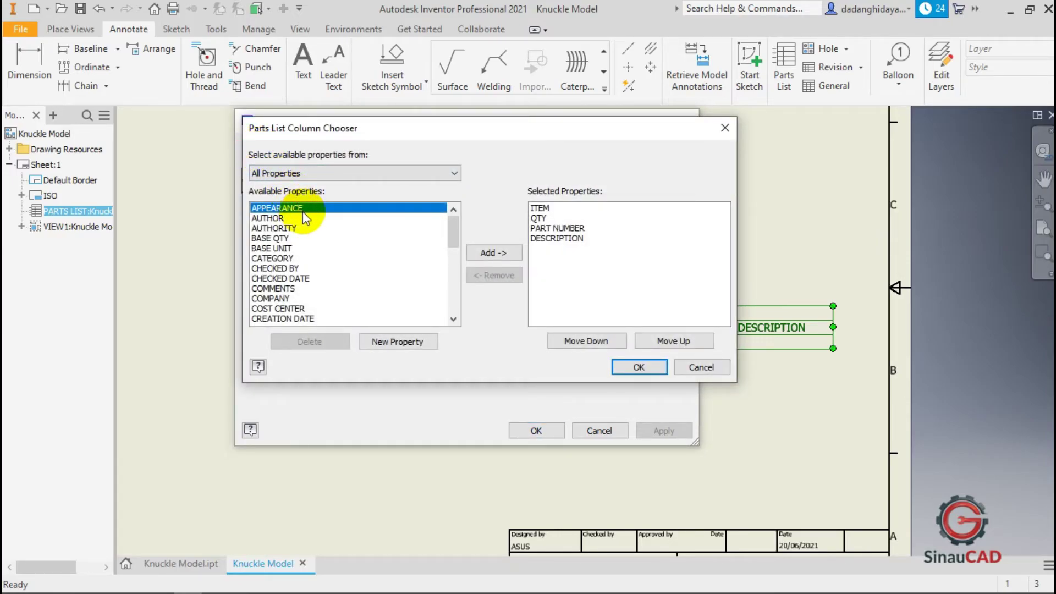
scroll(311, 215, "down", 3)
scroll(316, 223, "down", 3)
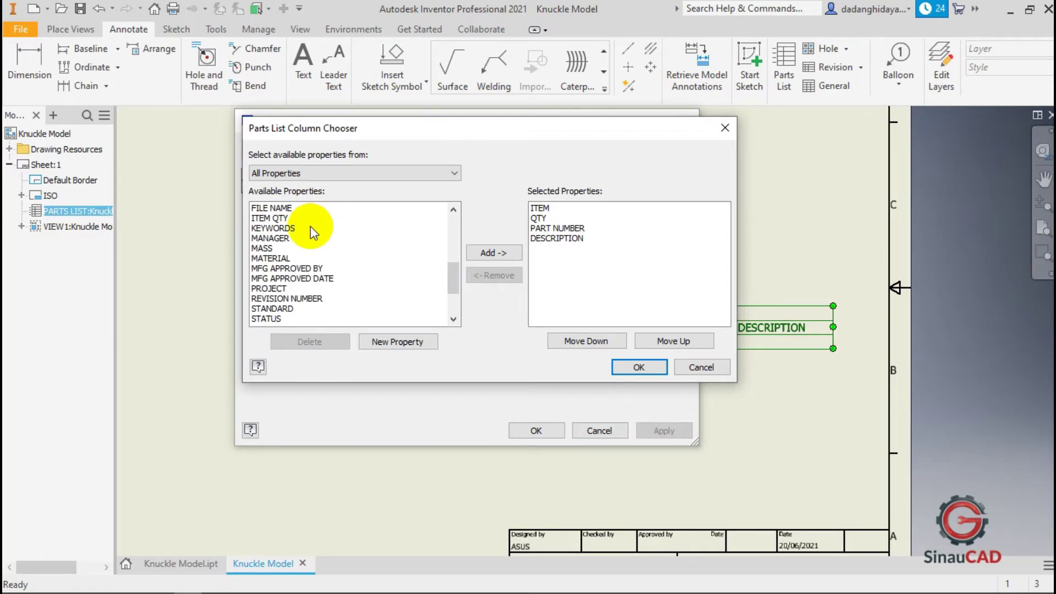
left_click(272, 248)
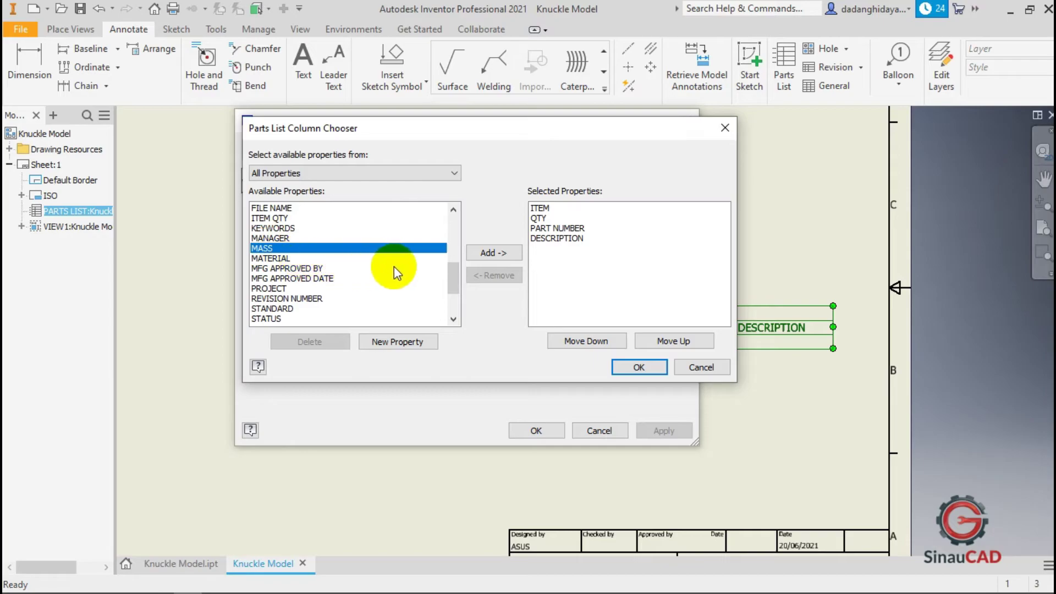
left_click(497, 252)
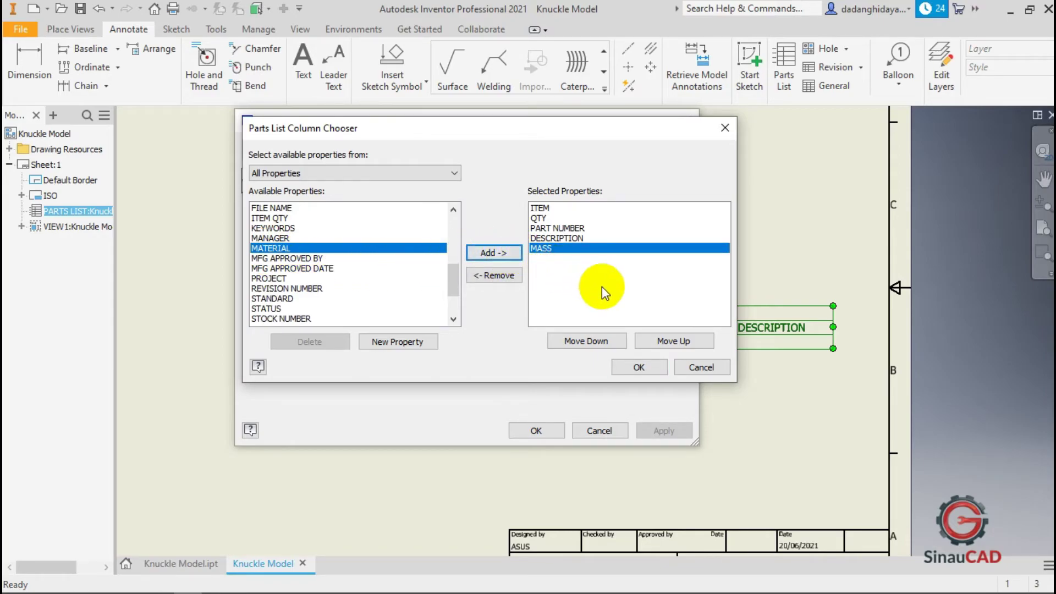
left_click(641, 370)
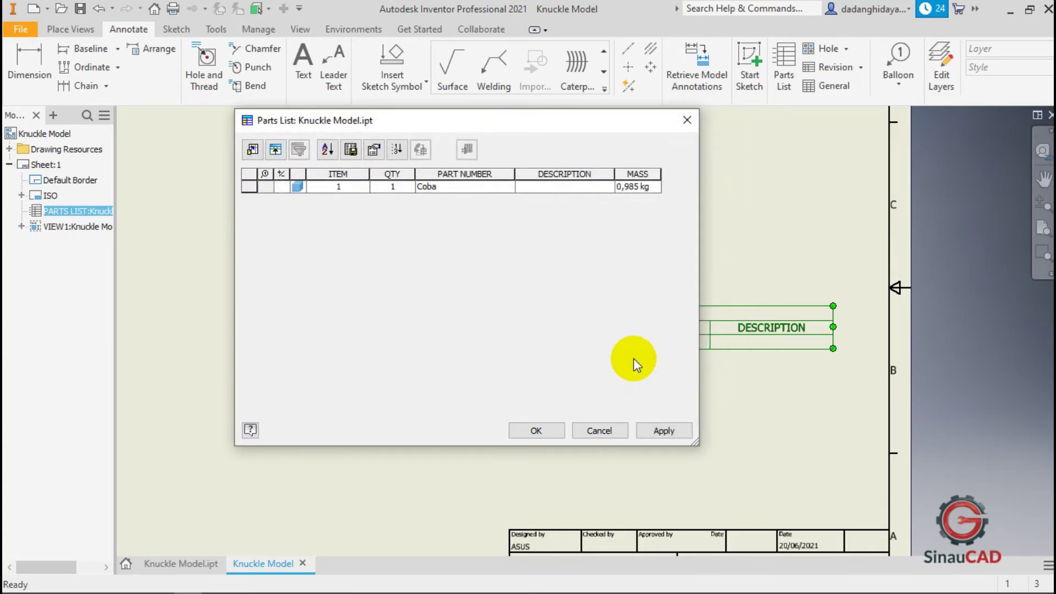
left_click(543, 432)
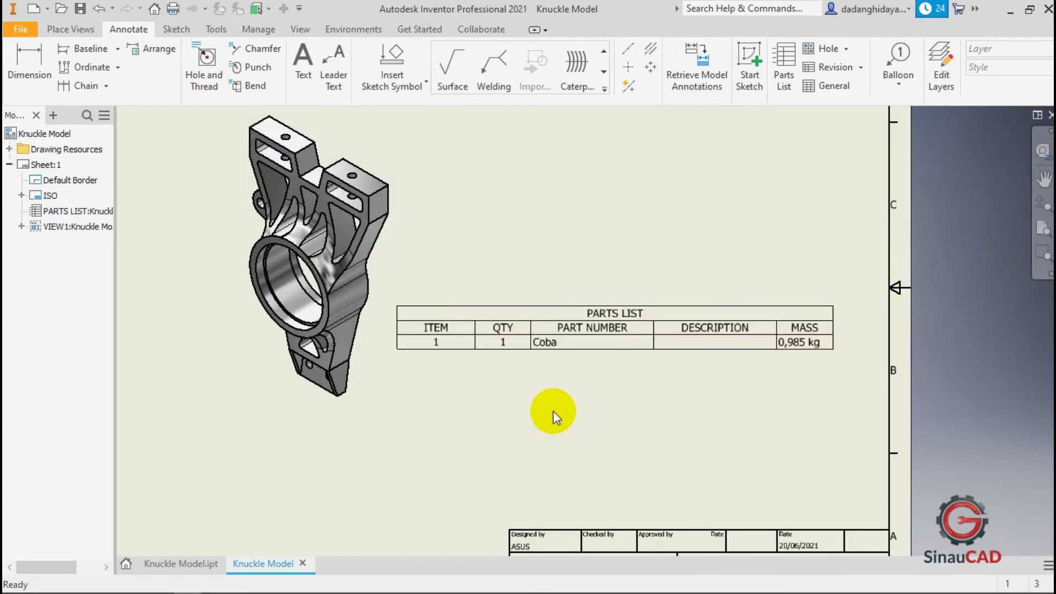
left_click(804, 341)
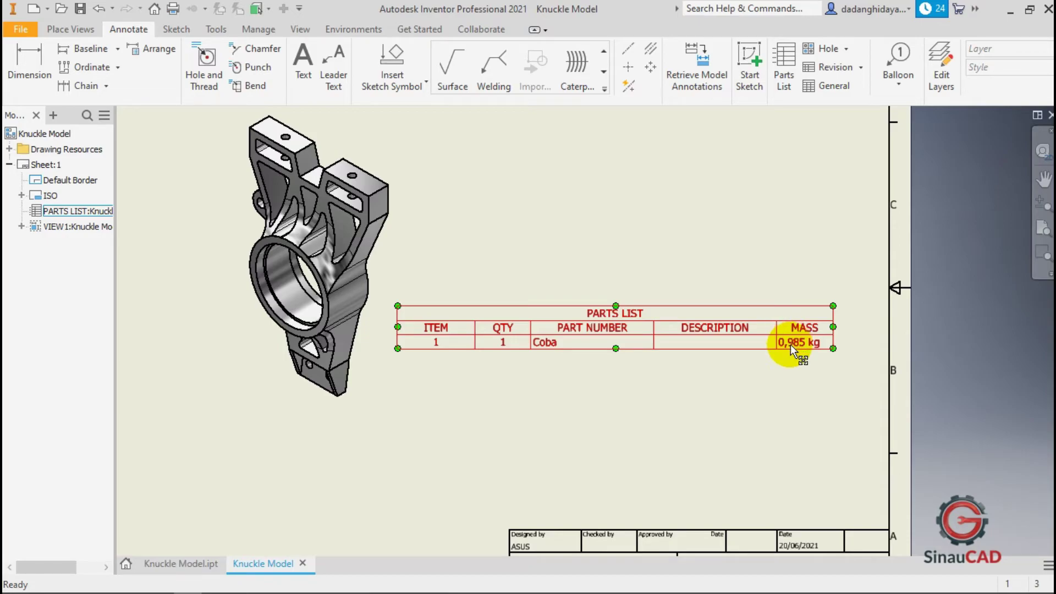
left_click(477, 231)
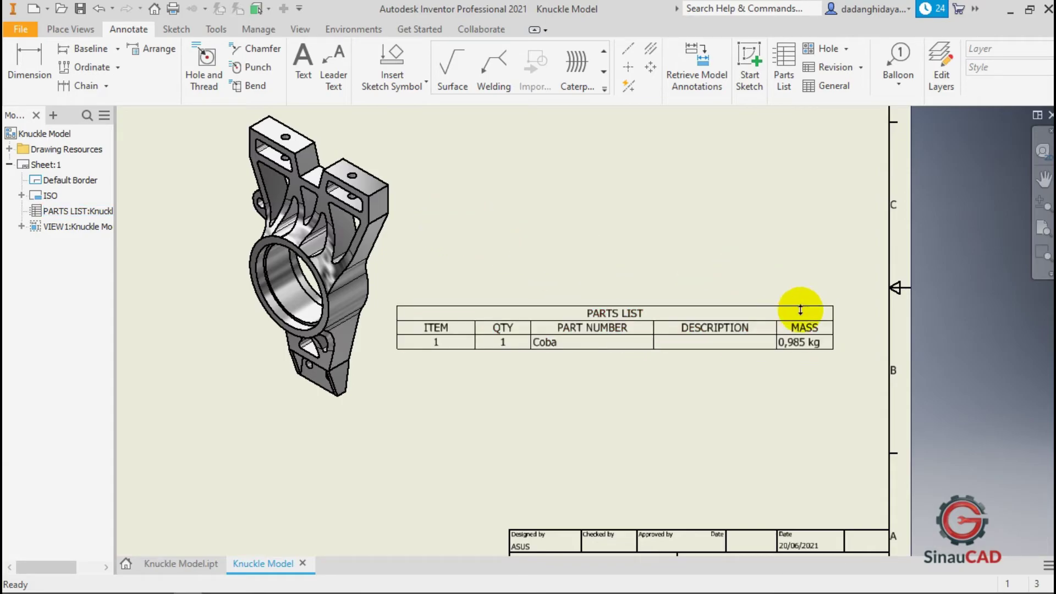
left_click(808, 342)
left_click(756, 371)
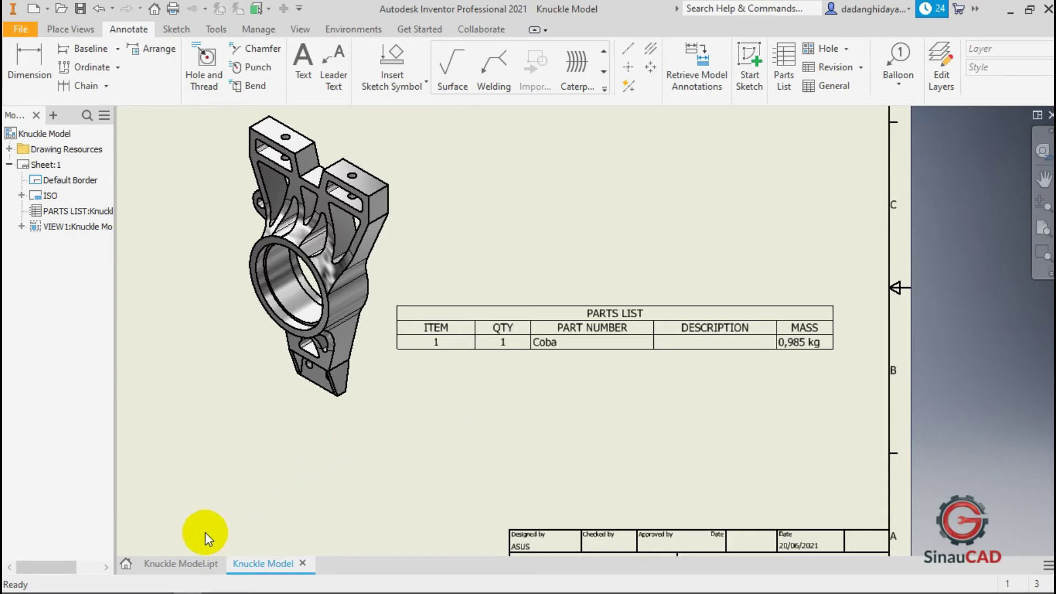
- Switch to Knuckle Model.ipt and change the part's material to Iron, Cast
left_click(187, 561)
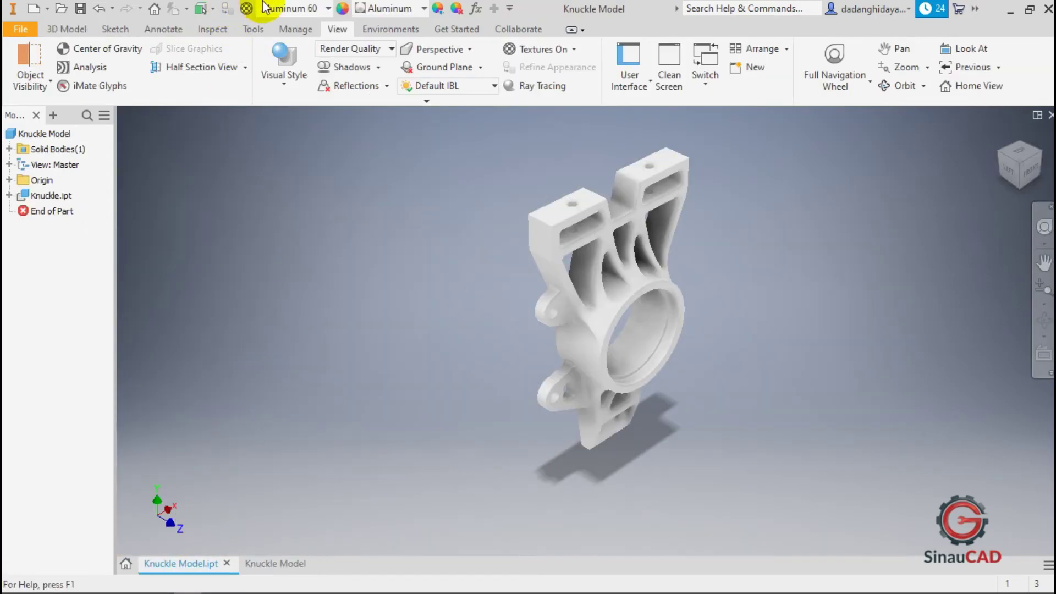
left_click(283, 10)
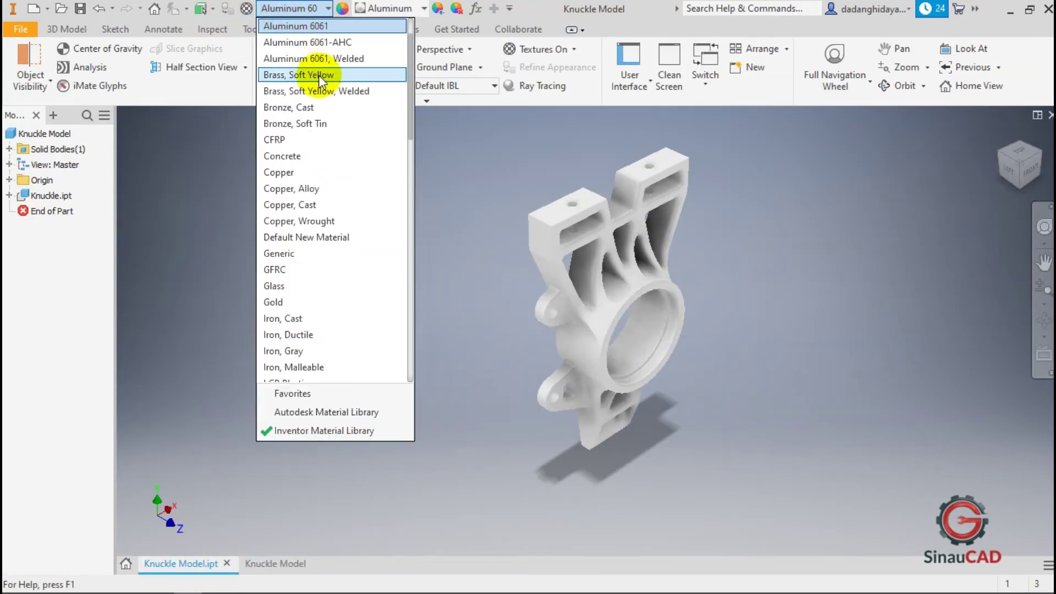
scroll(336, 136, "down", 4)
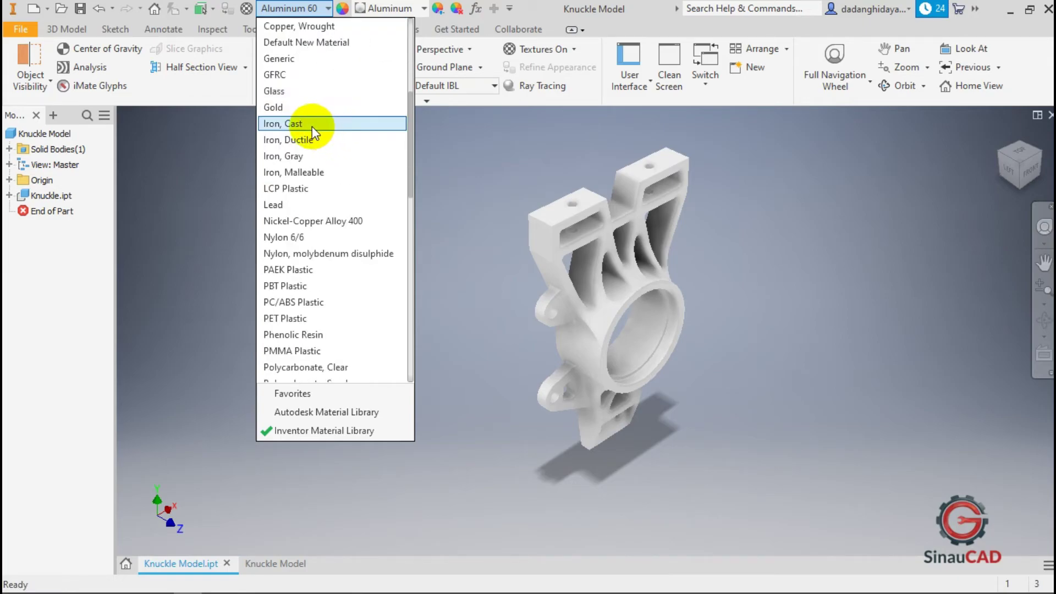
left_click(312, 126)
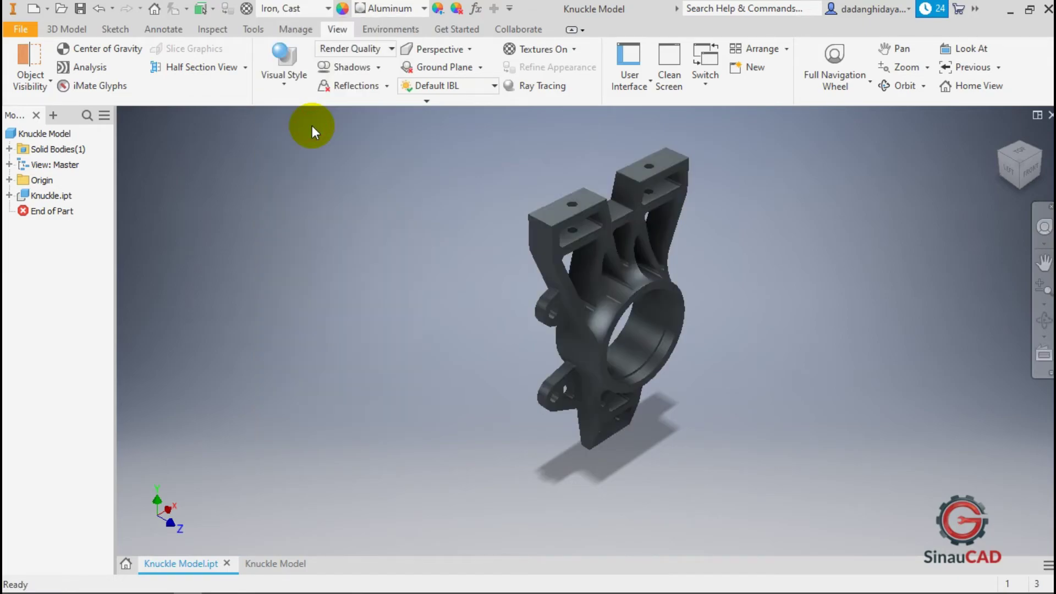
- Return to the Knuckle Model drawing and check the MASS value in the parts list for the new material
left_click(284, 560)
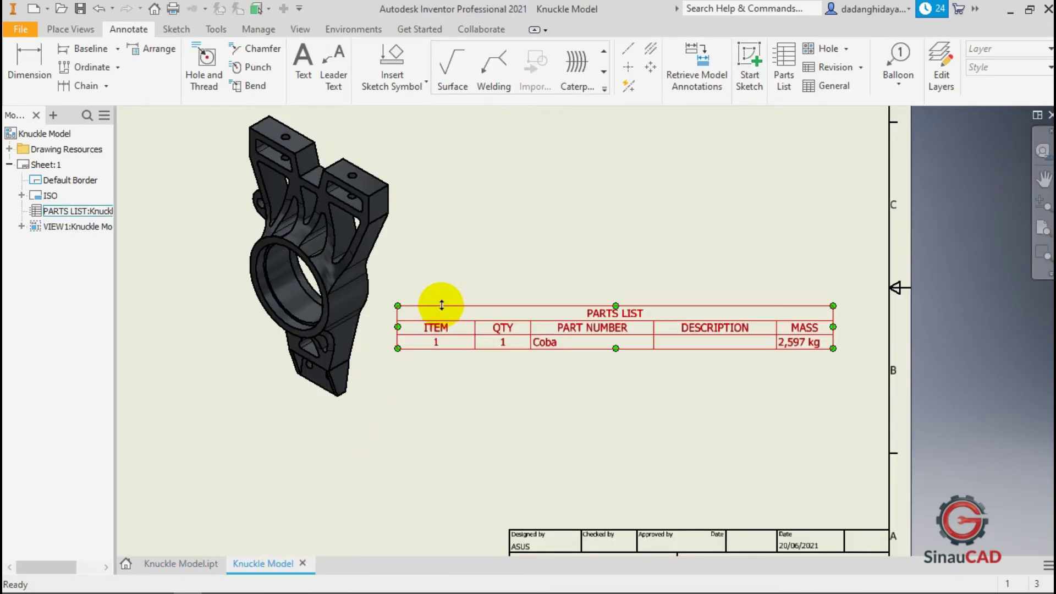
left_click(812, 341)
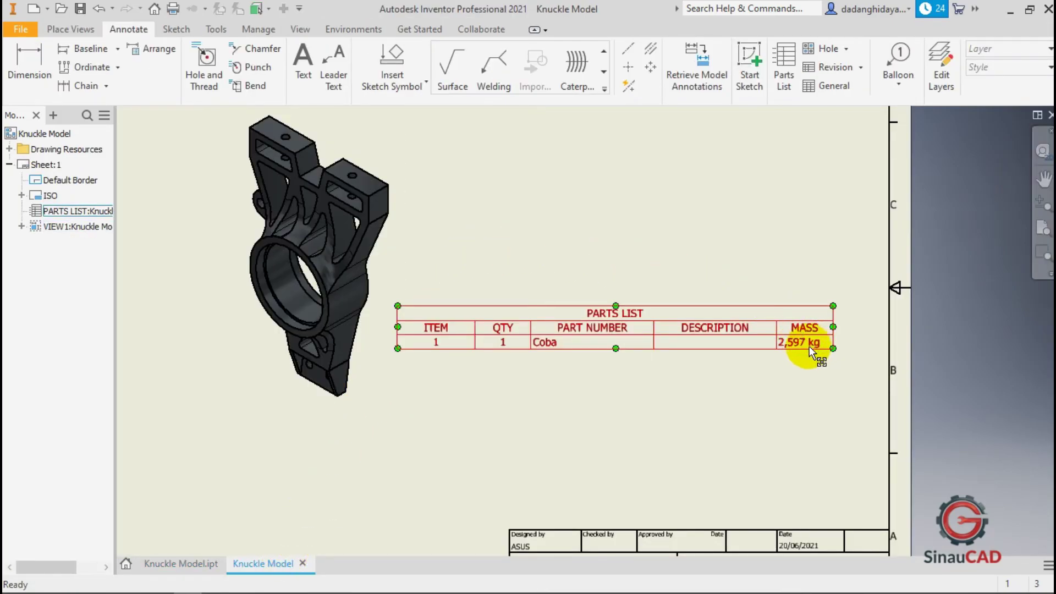
scroll(808, 343, "down", 4)
scroll(806, 336, "up", 3)
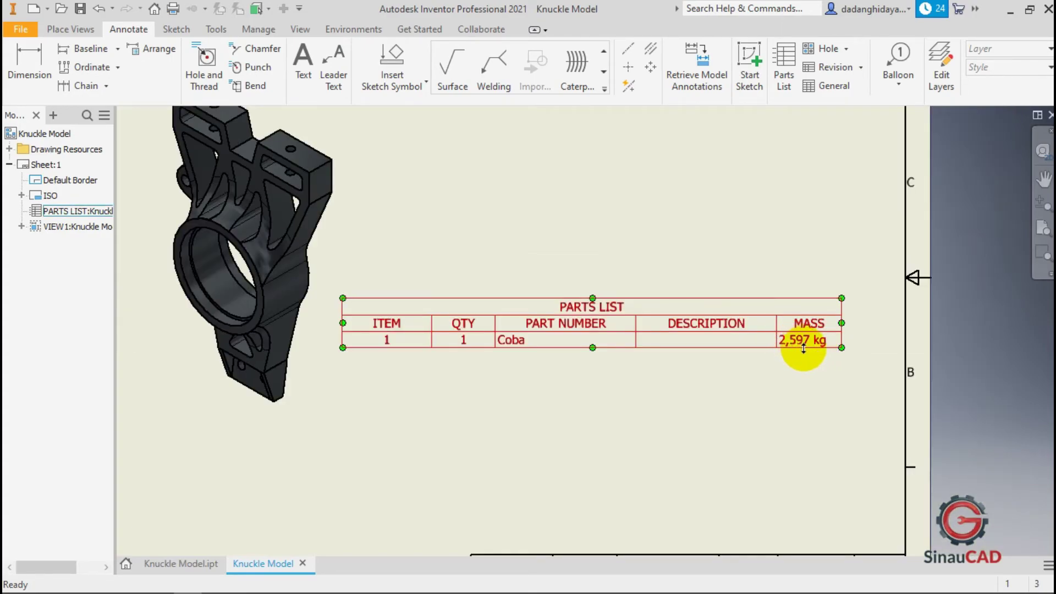
left_click(692, 379)
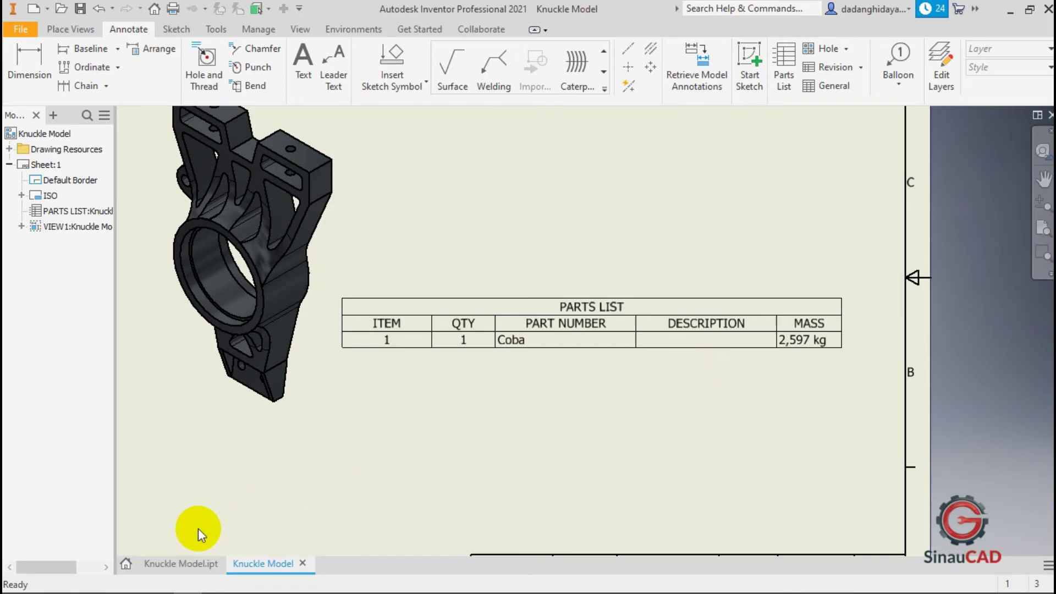
- In Knuckle Model.ipt, delete the two aligned hole faces in the nearer upper arm using Delete Face with Heal Remaining Faces enabled
left_click(175, 562)
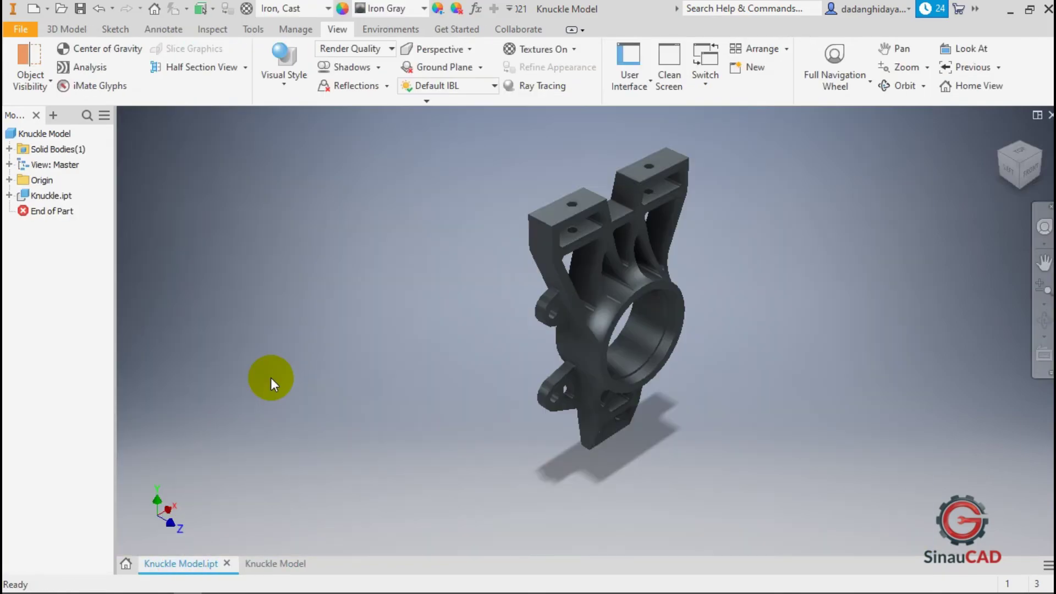
left_click(72, 26)
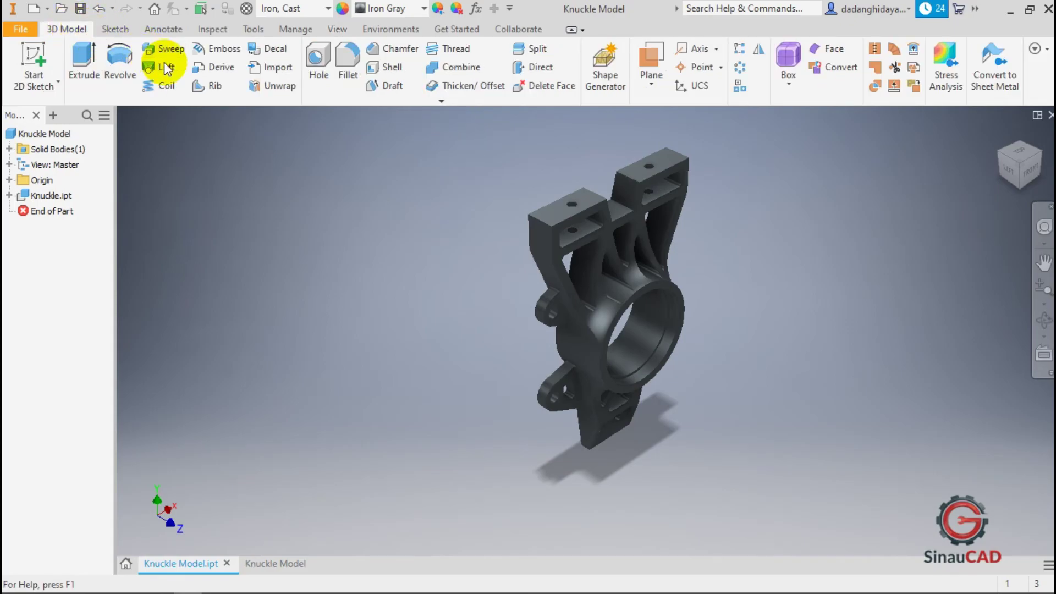
left_click(544, 85)
left_click_drag(467, 46, 447, 70)
scroll(576, 213, "up", 5)
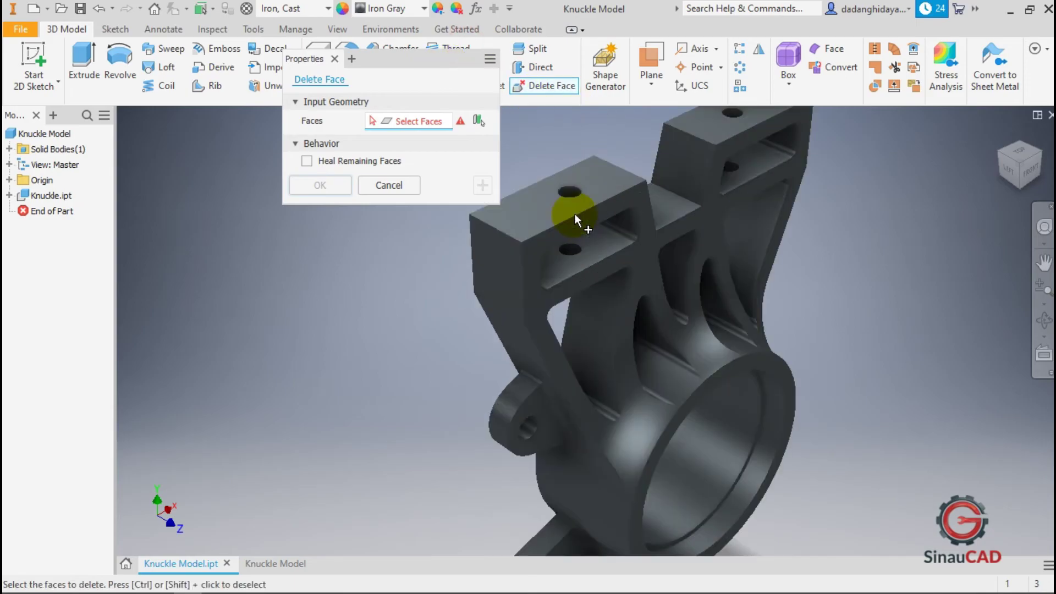
scroll(582, 224, "down", 4)
scroll(613, 215, "up", 5)
left_click(624, 185)
scroll(625, 184, "down", 5)
scroll(594, 160, "up", 4)
left_click(598, 201)
scroll(584, 200, "down", 5)
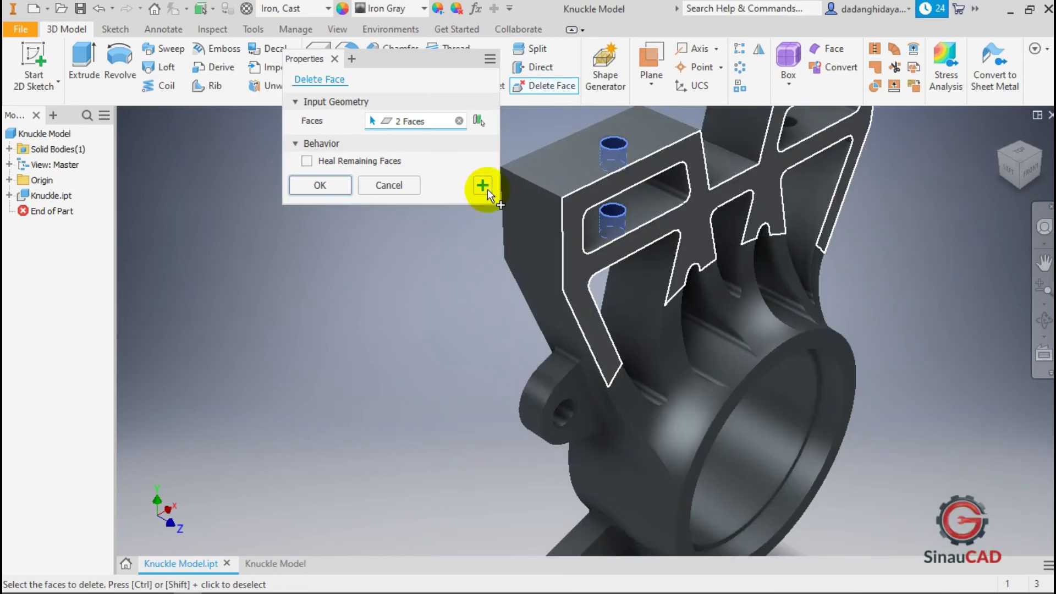
left_click(386, 160)
left_click(329, 186)
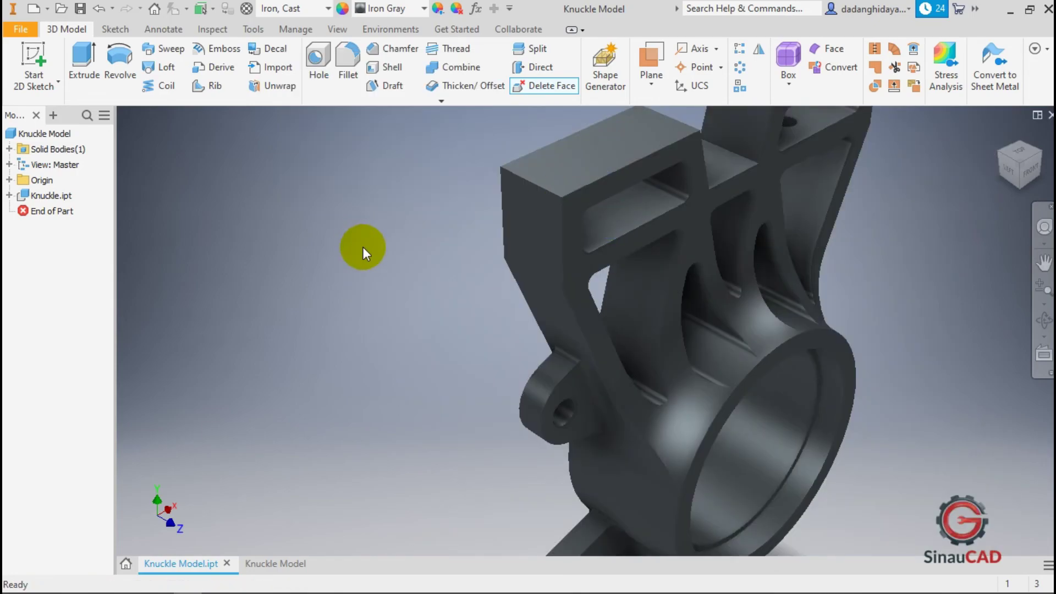
- Go back to the drawing and examine the knuckle view and the parts list's MASS value after the hole removal
left_click(280, 561)
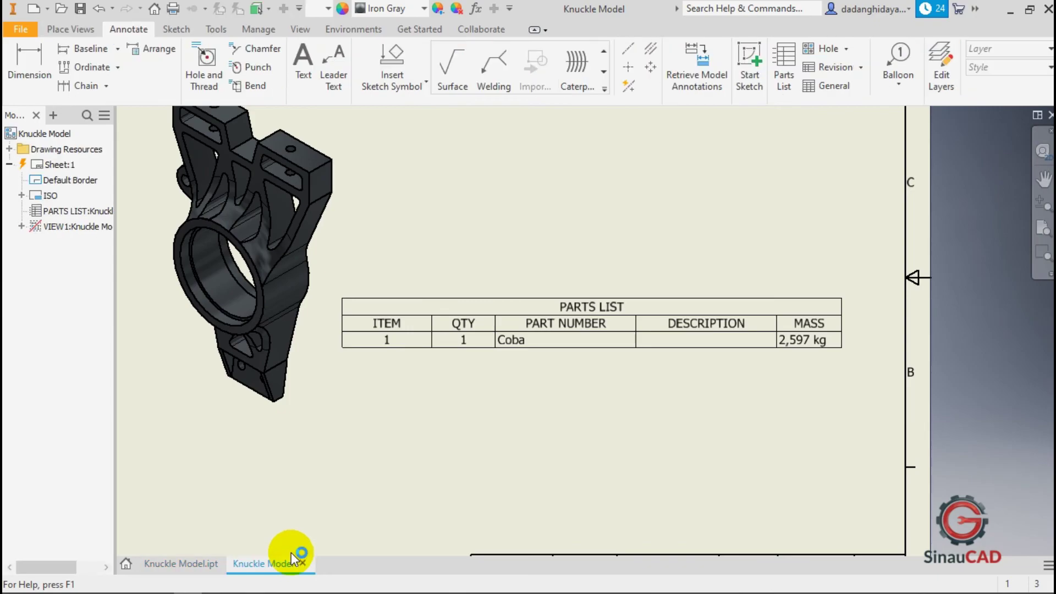
scroll(809, 326, "up", 3)
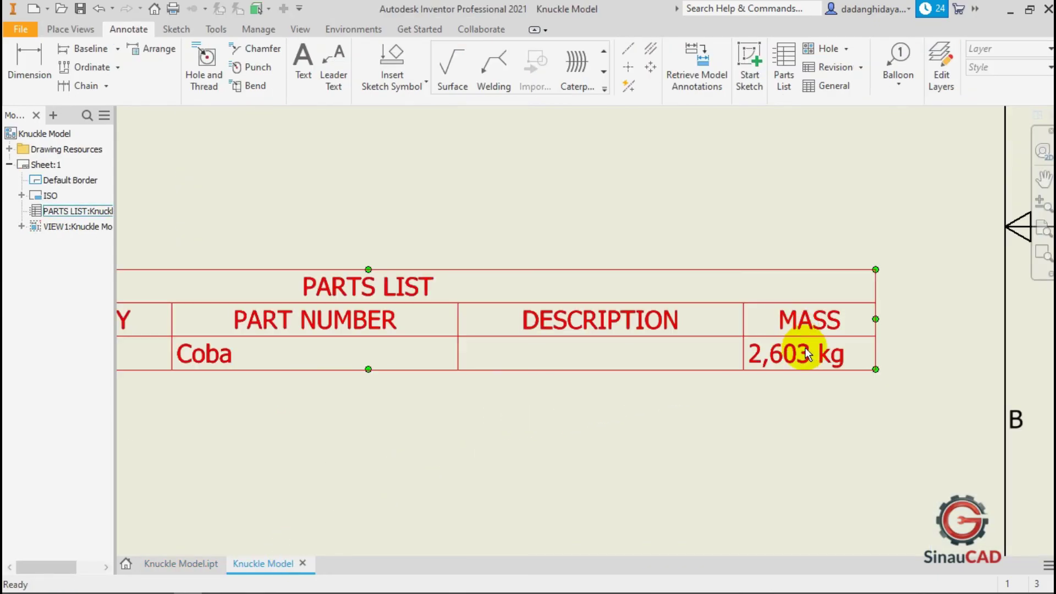
scroll(805, 350, "down", 2)
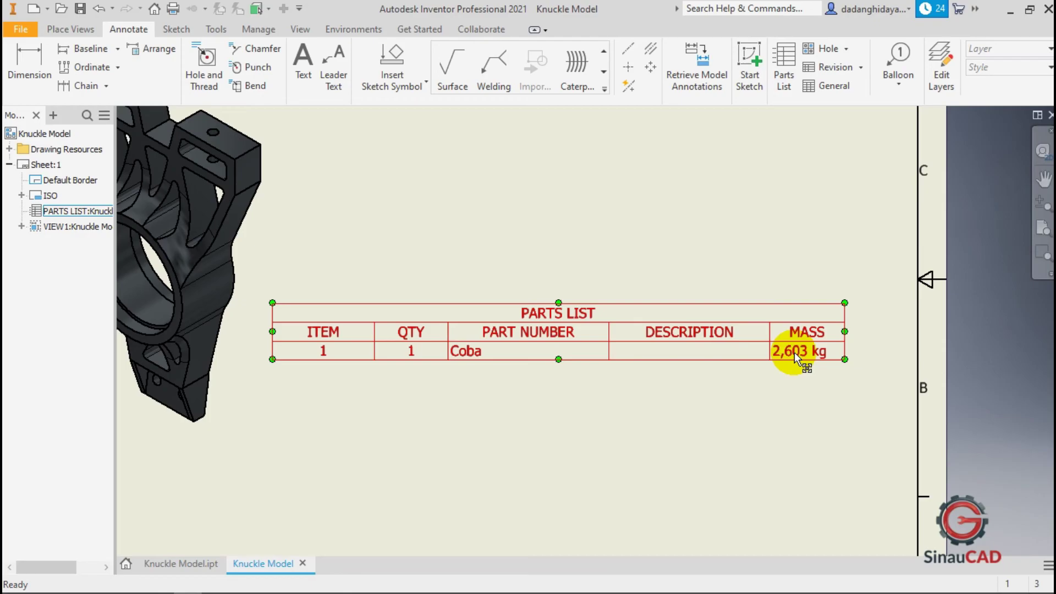
scroll(855, 319, "down", 4)
scroll(854, 309, "up", 3)
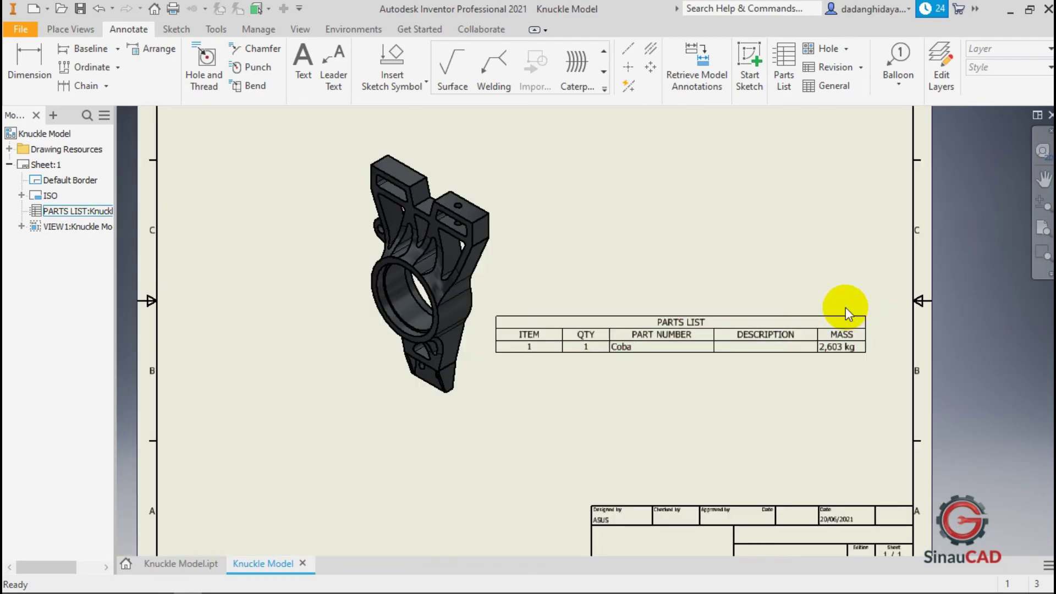